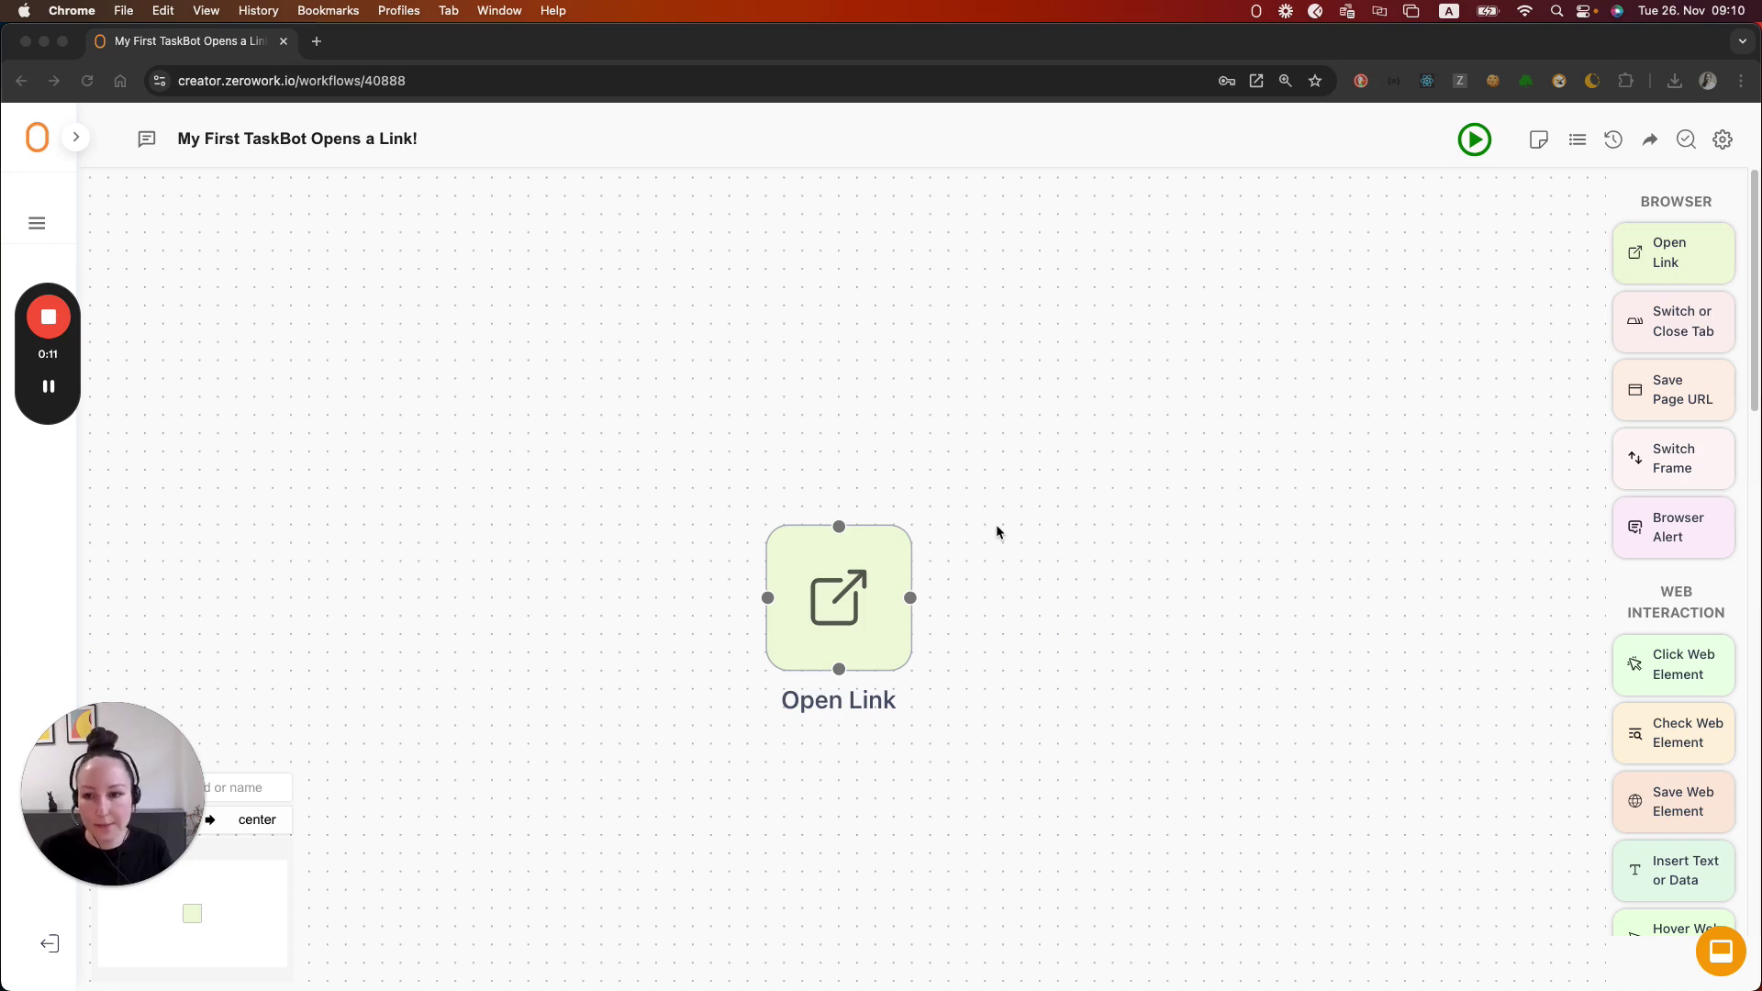
# Step: Open linkedin in a new tab to show the feed already logged in
pyautogui.click(316, 40)
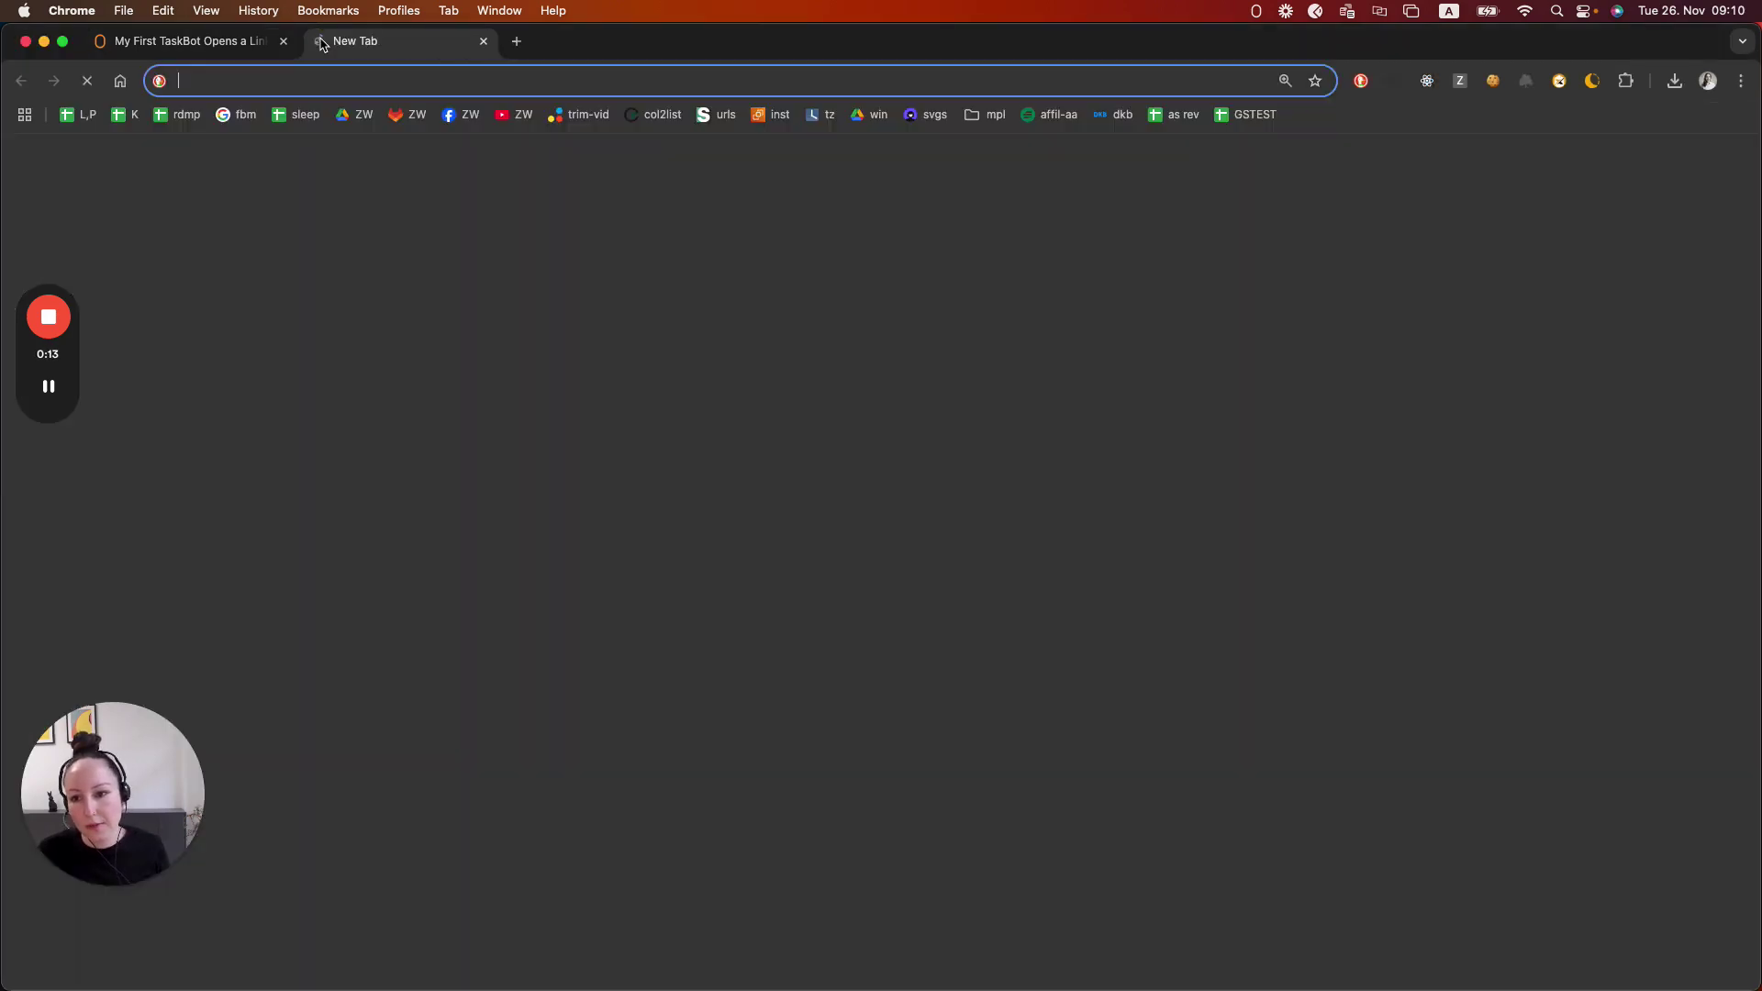
pyautogui.write('linkedin')
pyautogui.press('Return')
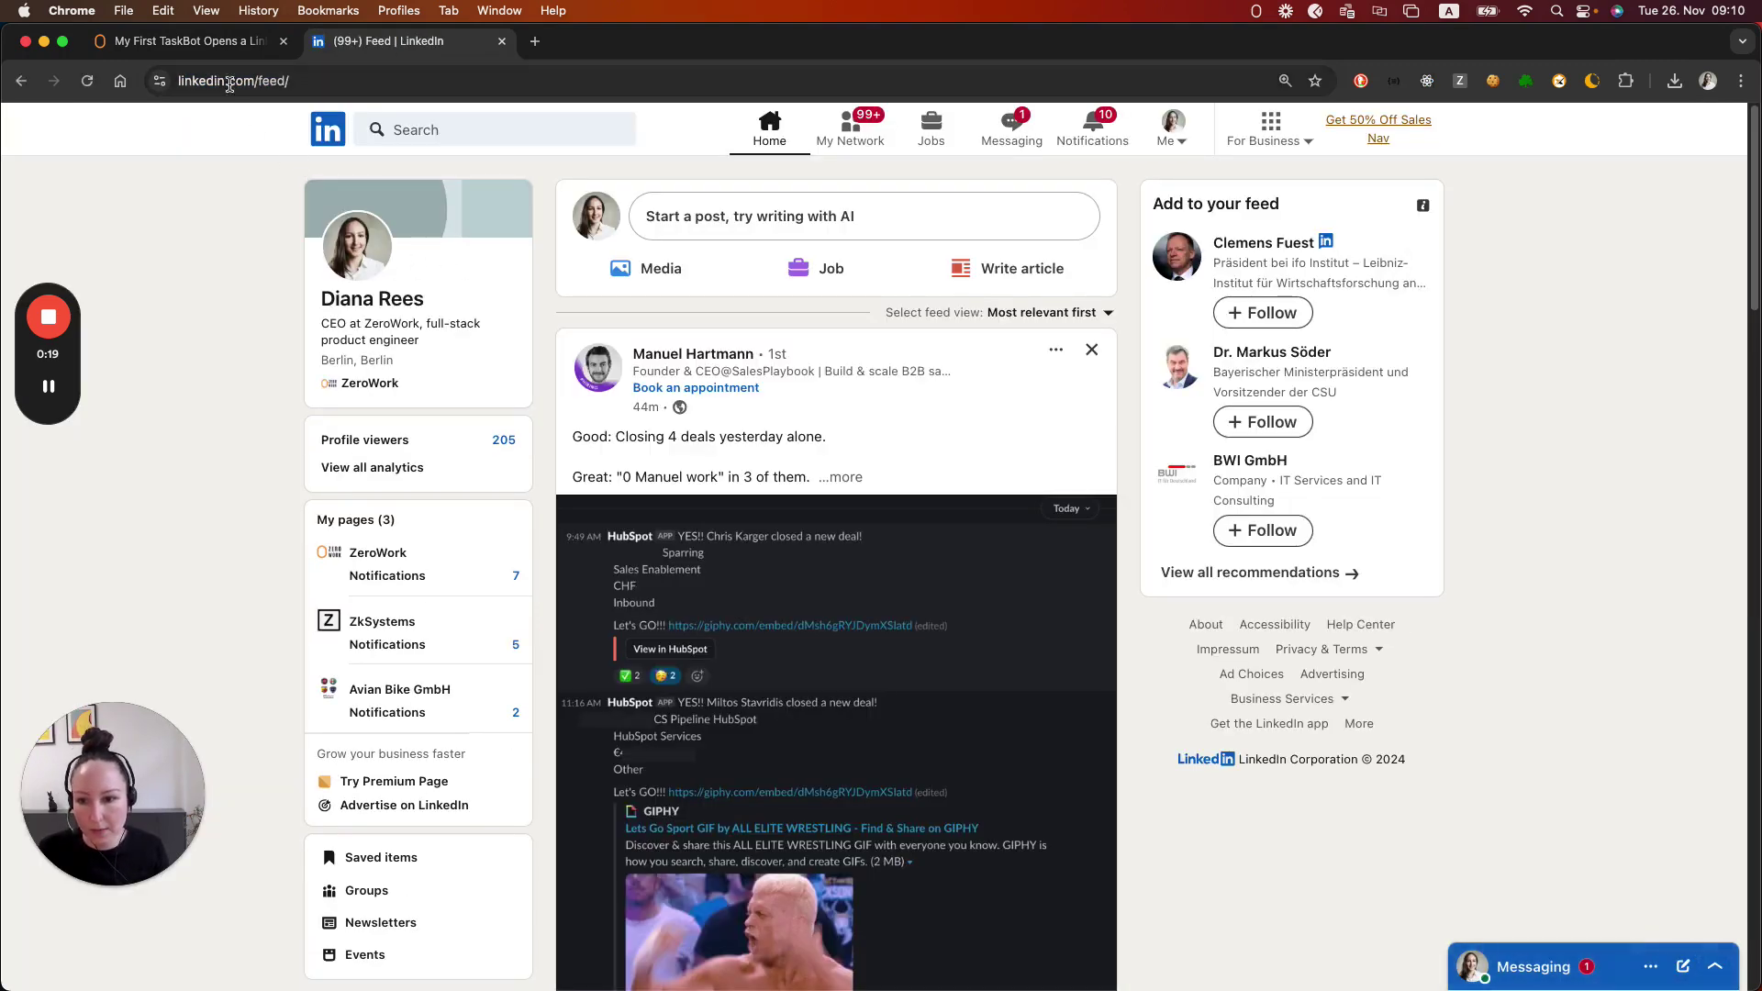
# Step: Back in the ZeroWork tab, run the My First TaskBot Opens a Link! bot on LinkedIn
pyautogui.click(203, 43)
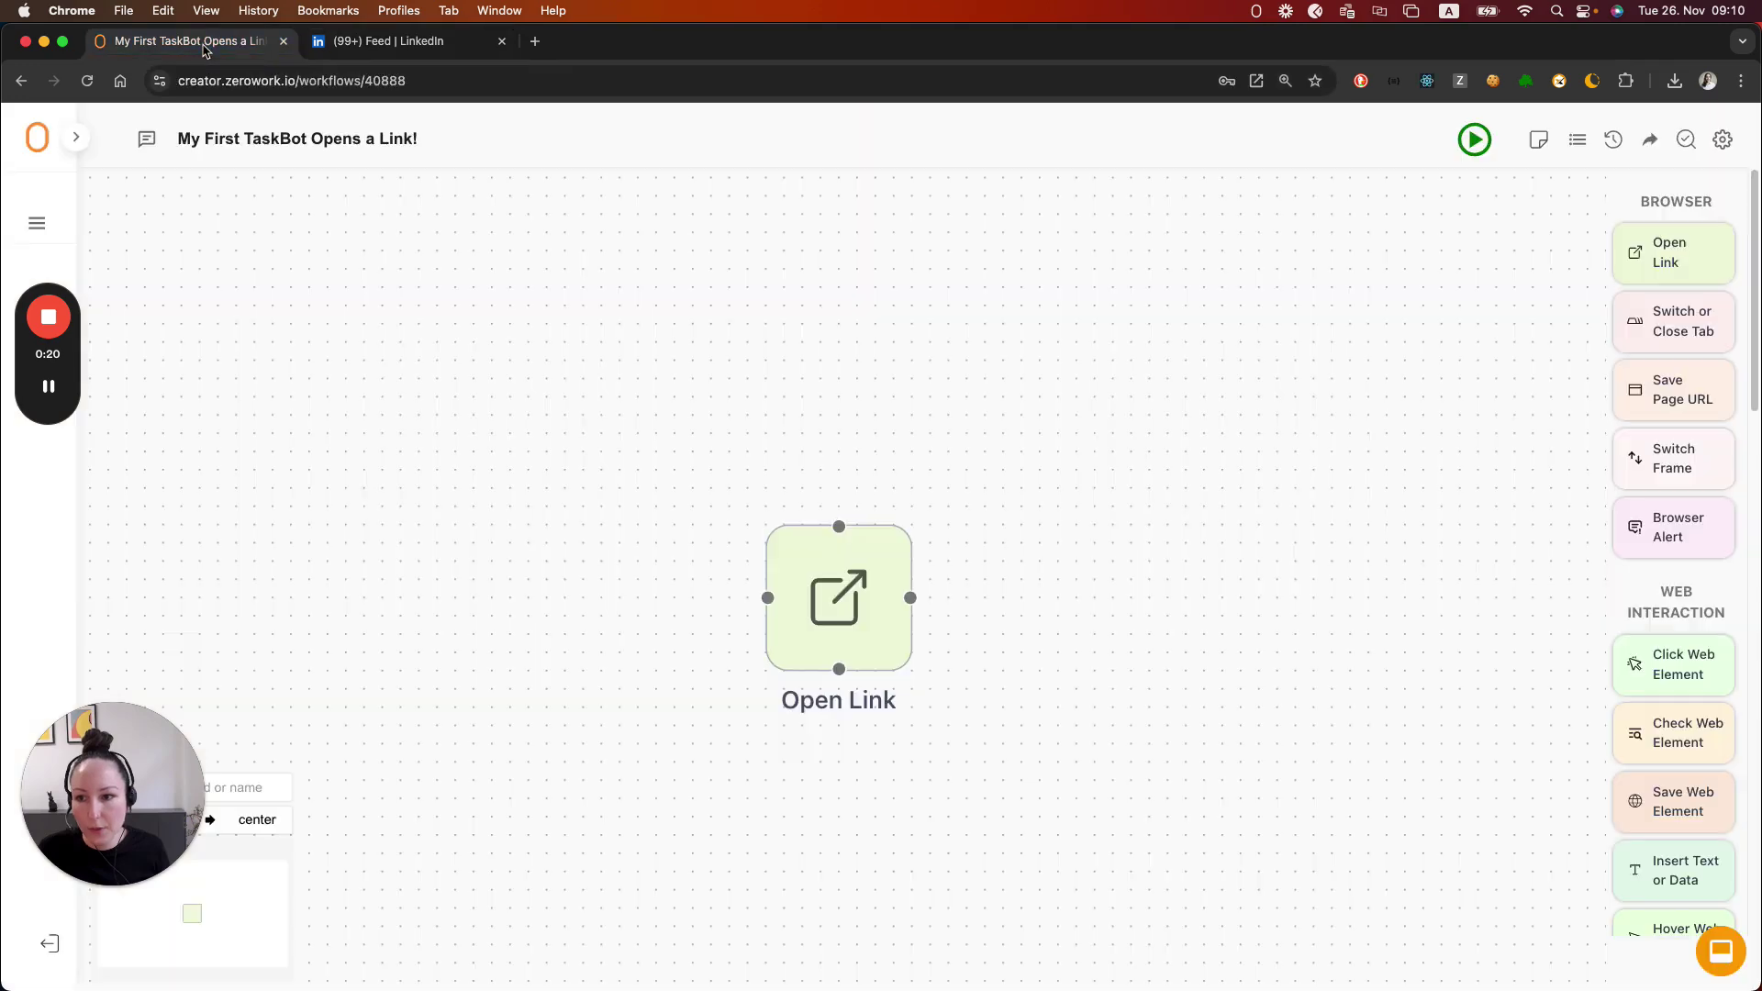
pyautogui.click(1473, 143)
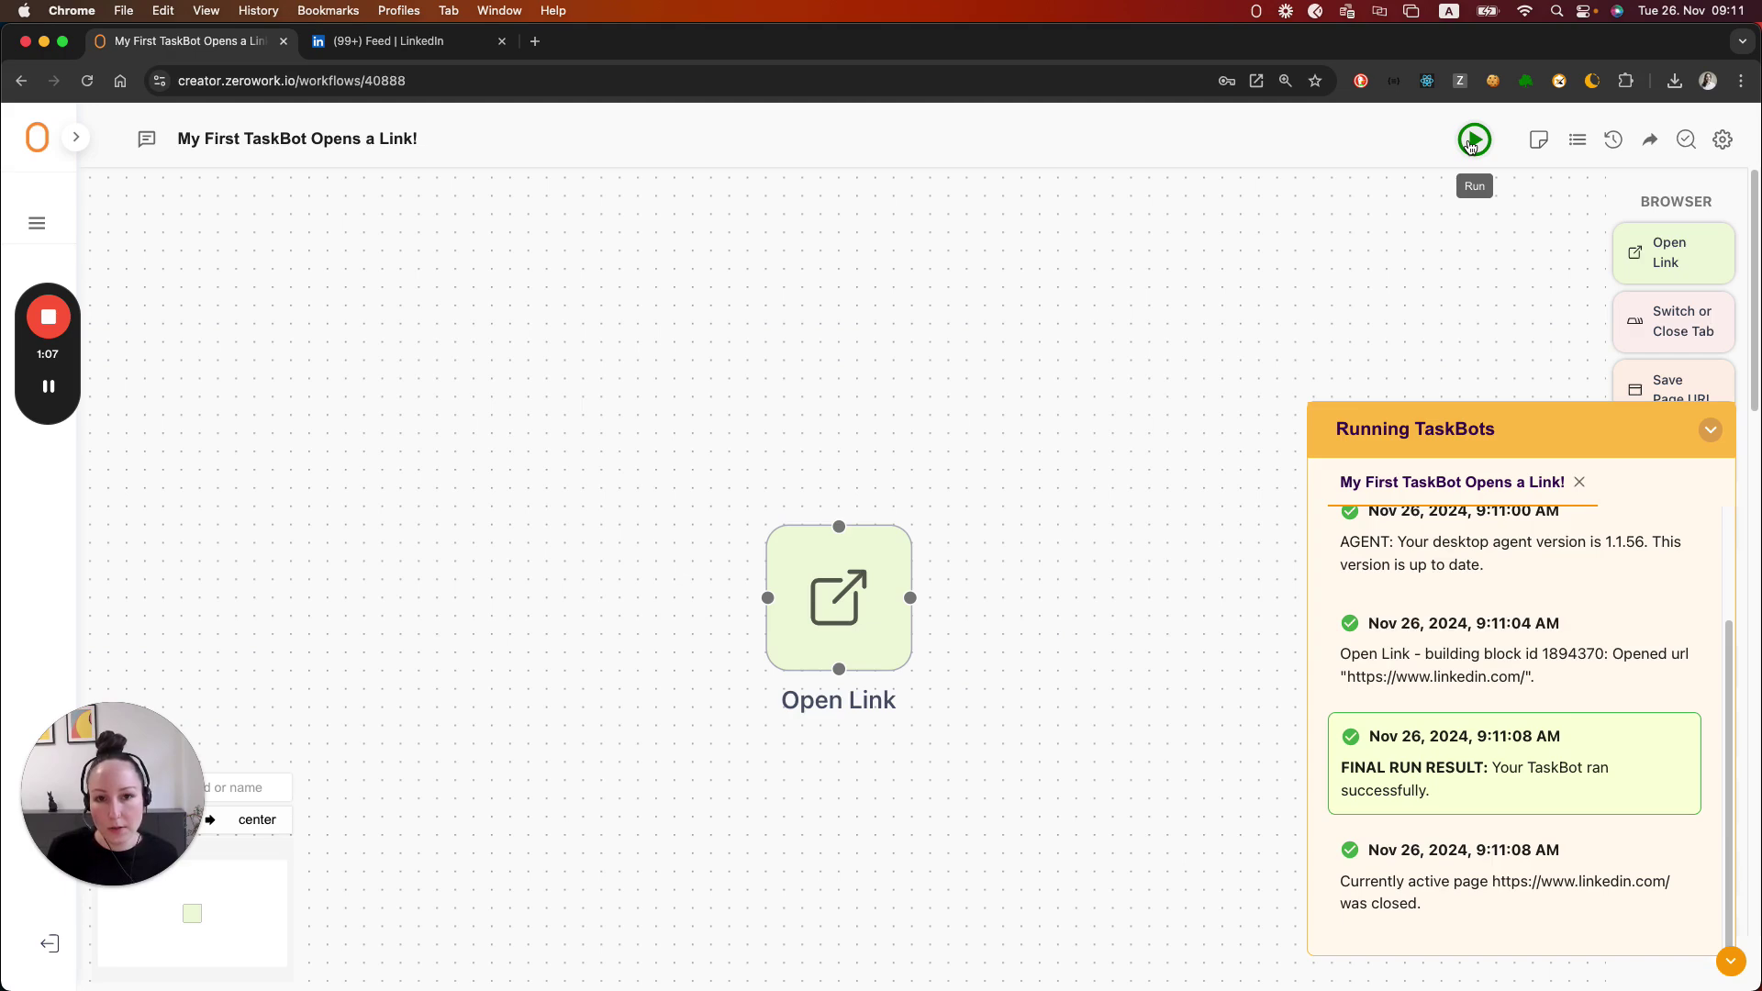
# Step: Switch the TaskBot to Run in my regular browser and check Chrome's Not connected status
pyautogui.click(1723, 140)
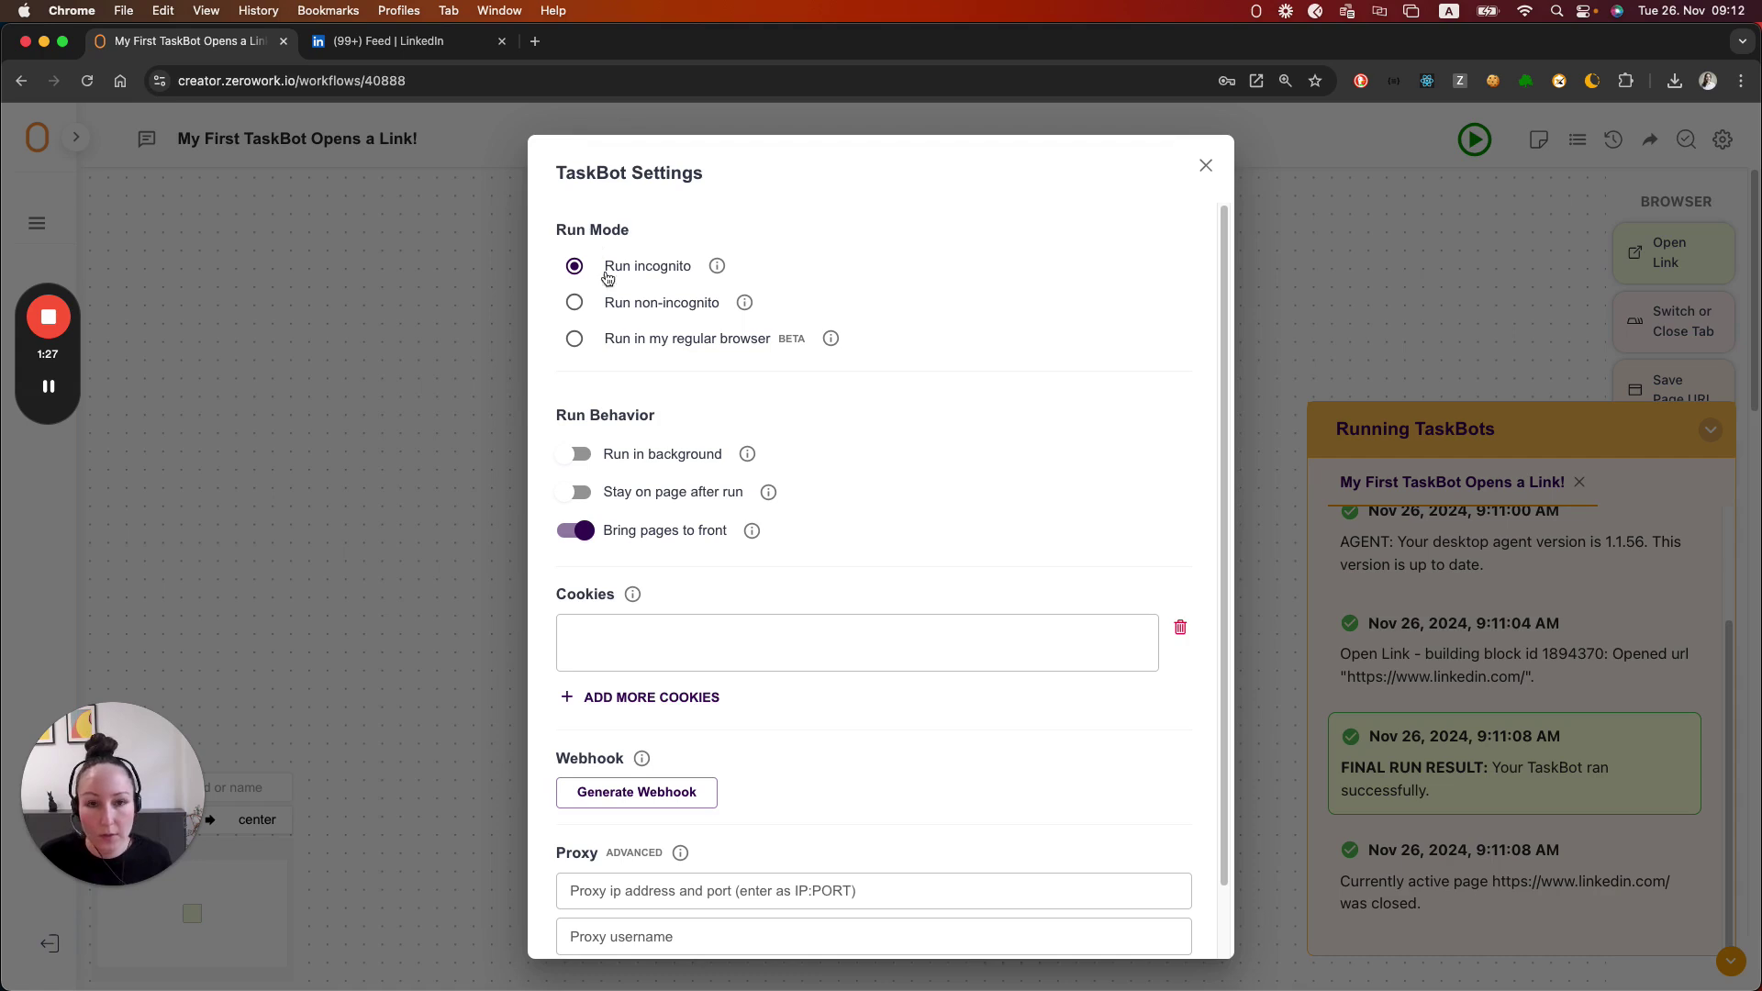
pyautogui.click(575, 340)
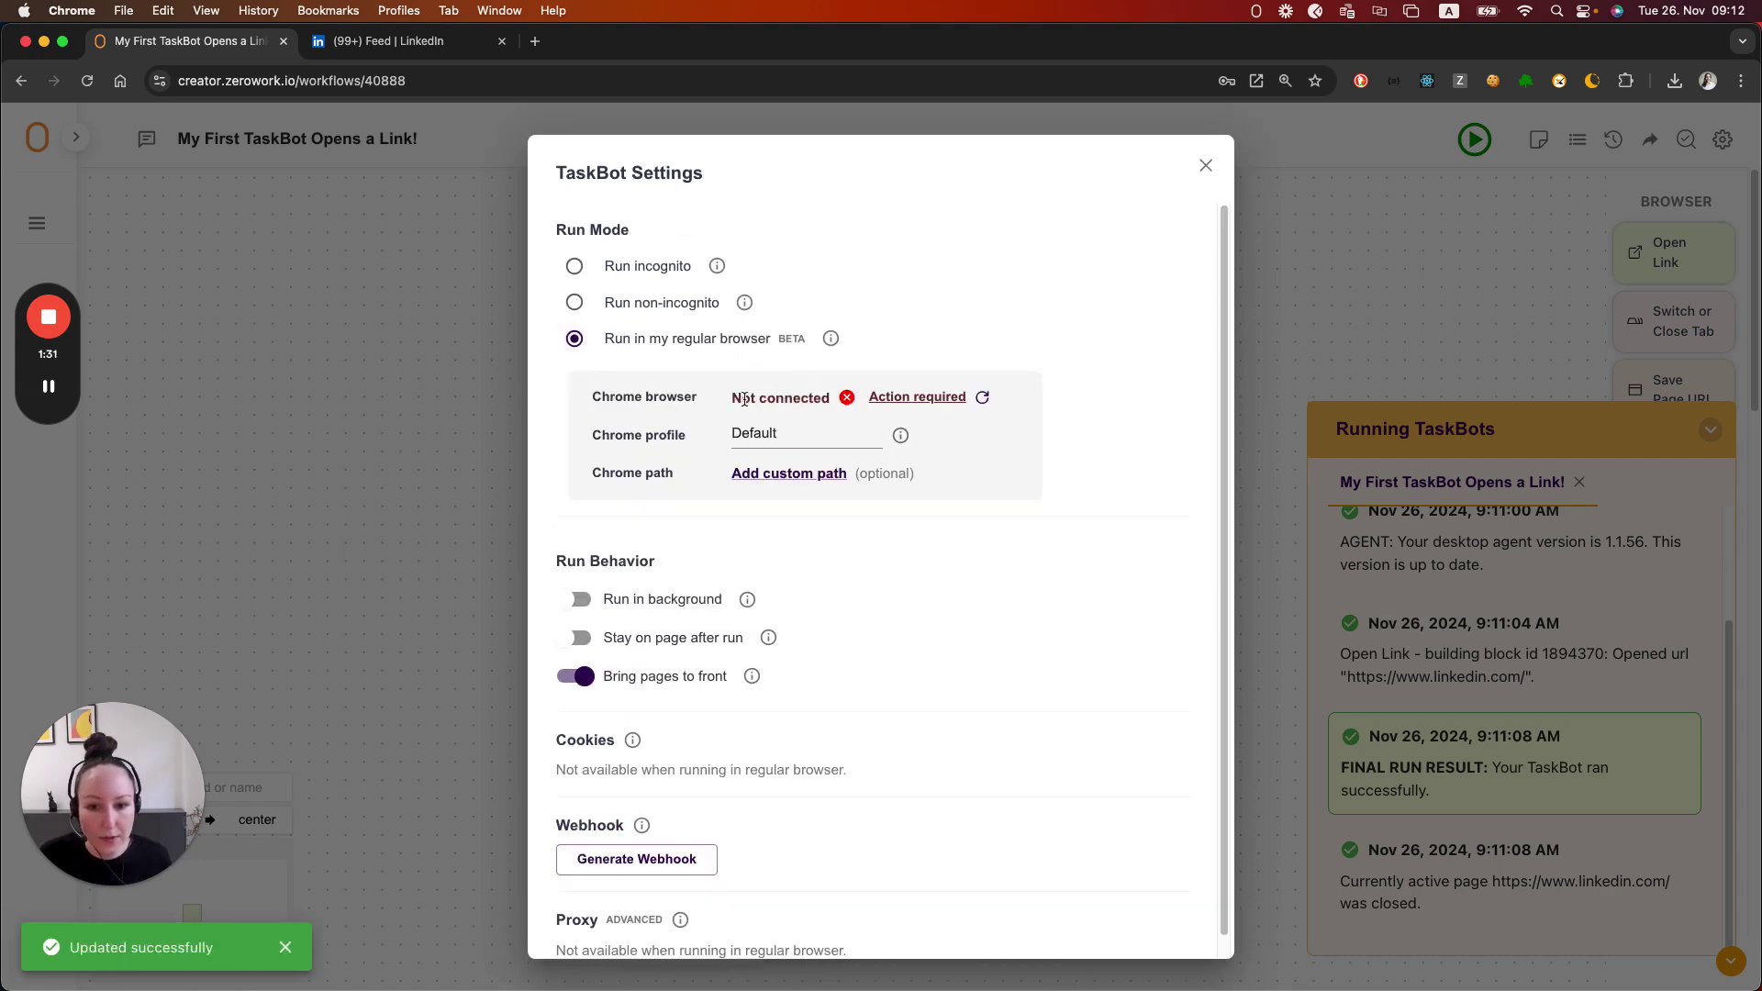
pyautogui.moveTo(734, 402); pyautogui.dragTo(811, 401)
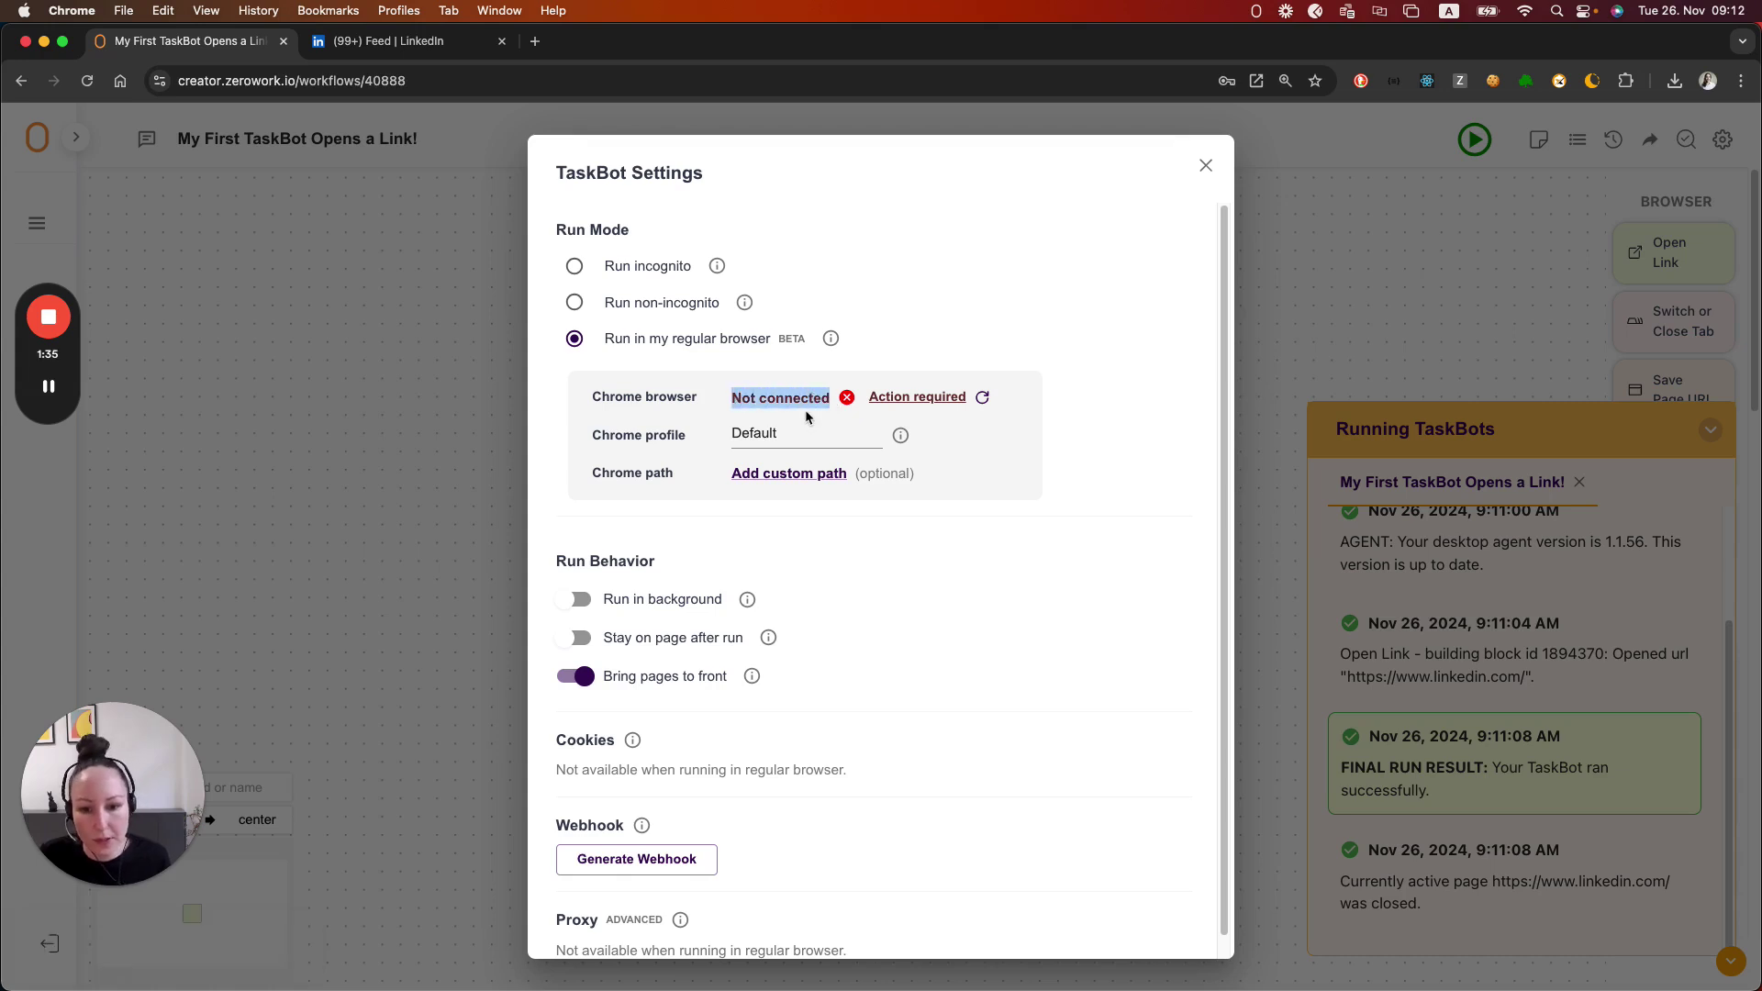
pyautogui.click(942, 401)
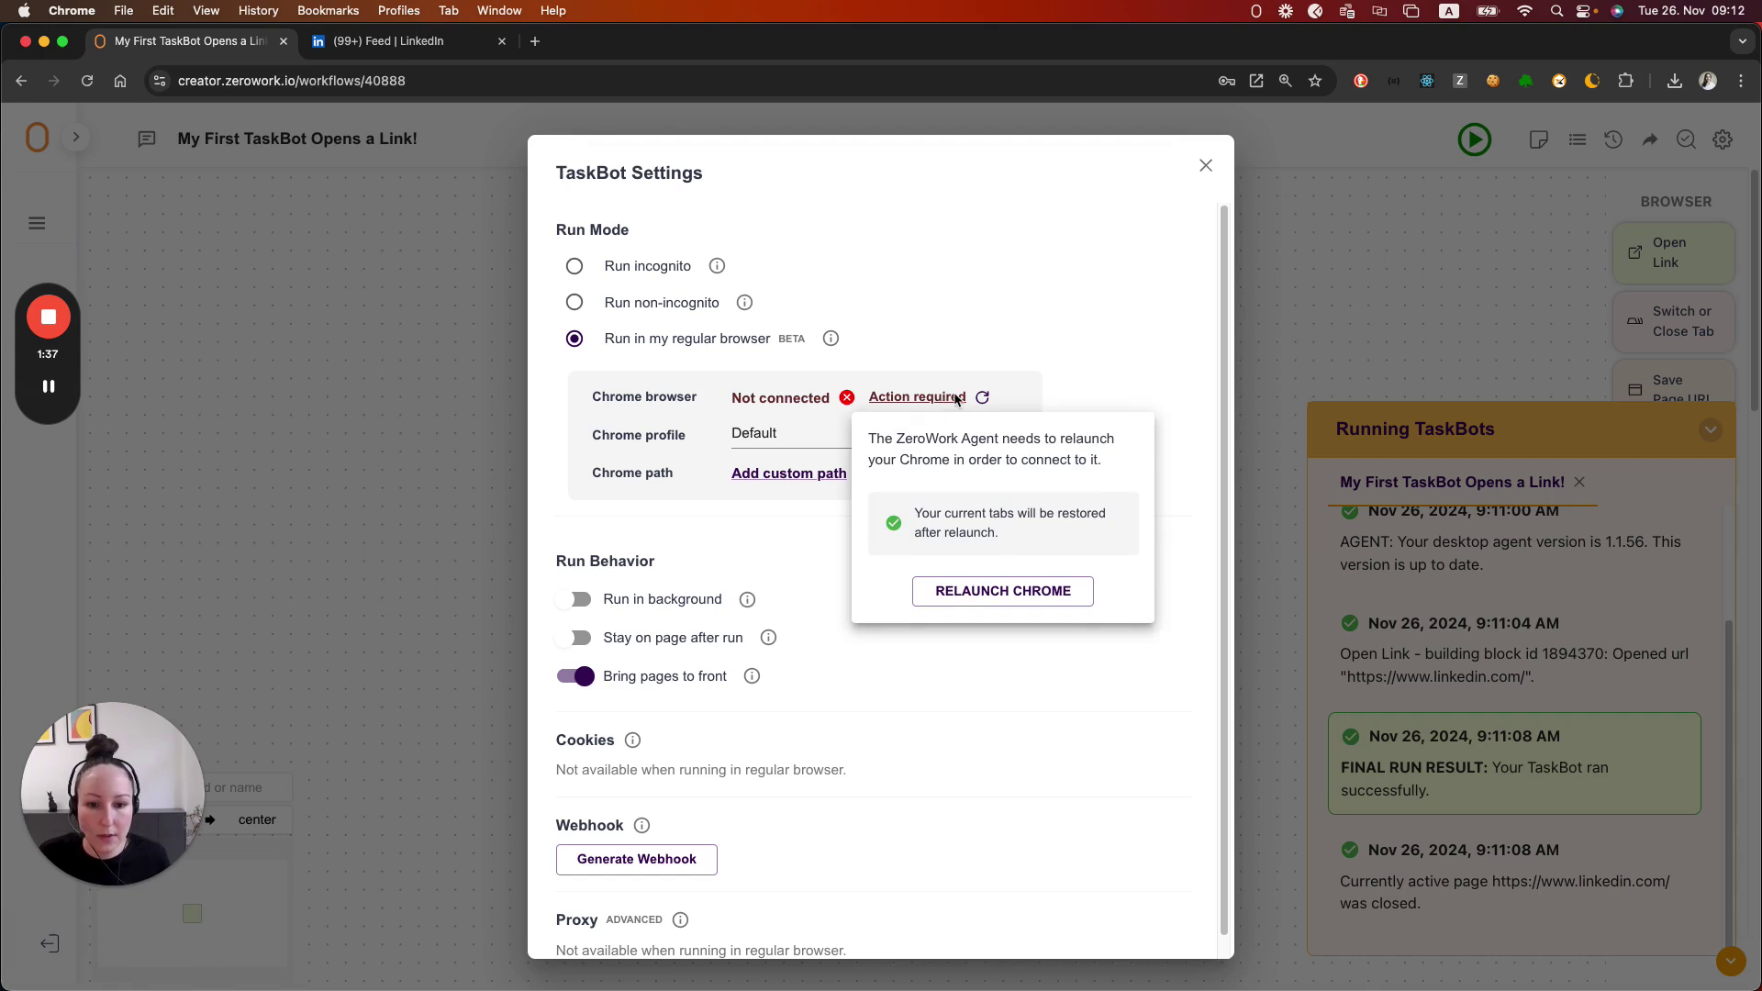
# Step: Relaunch Chrome and confirm the settings show Connected with the Default profile
pyautogui.click(990, 595)
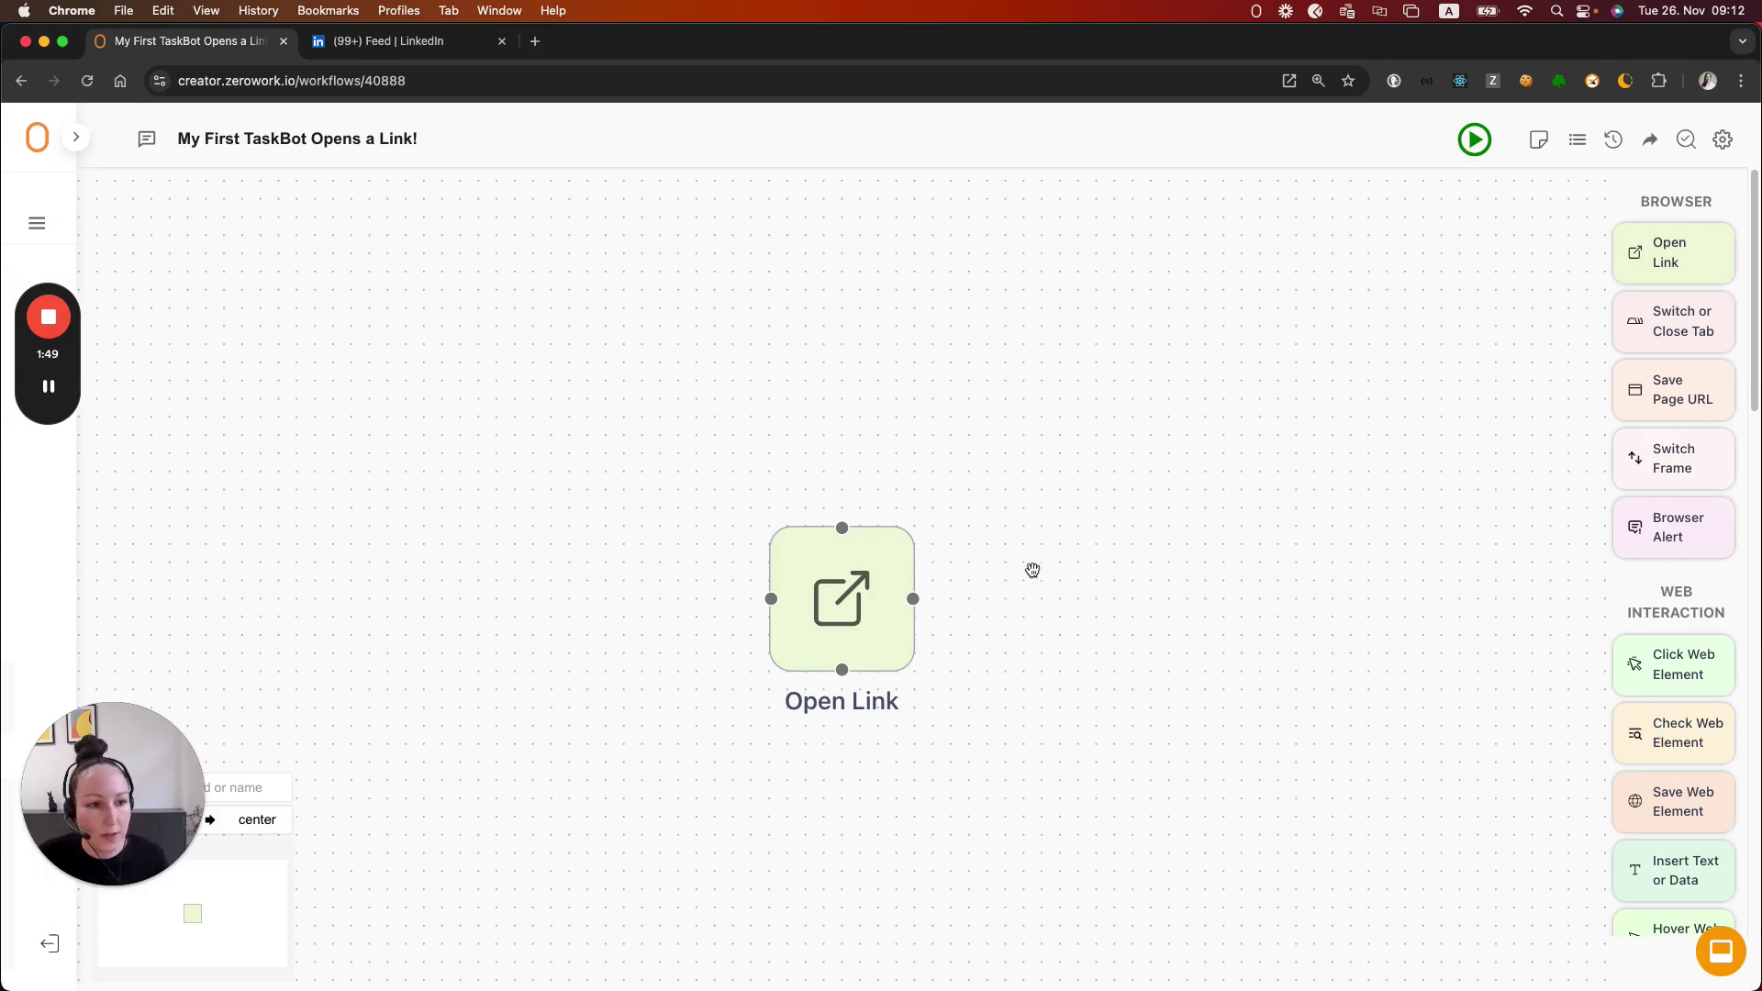
pyautogui.click(1724, 141)
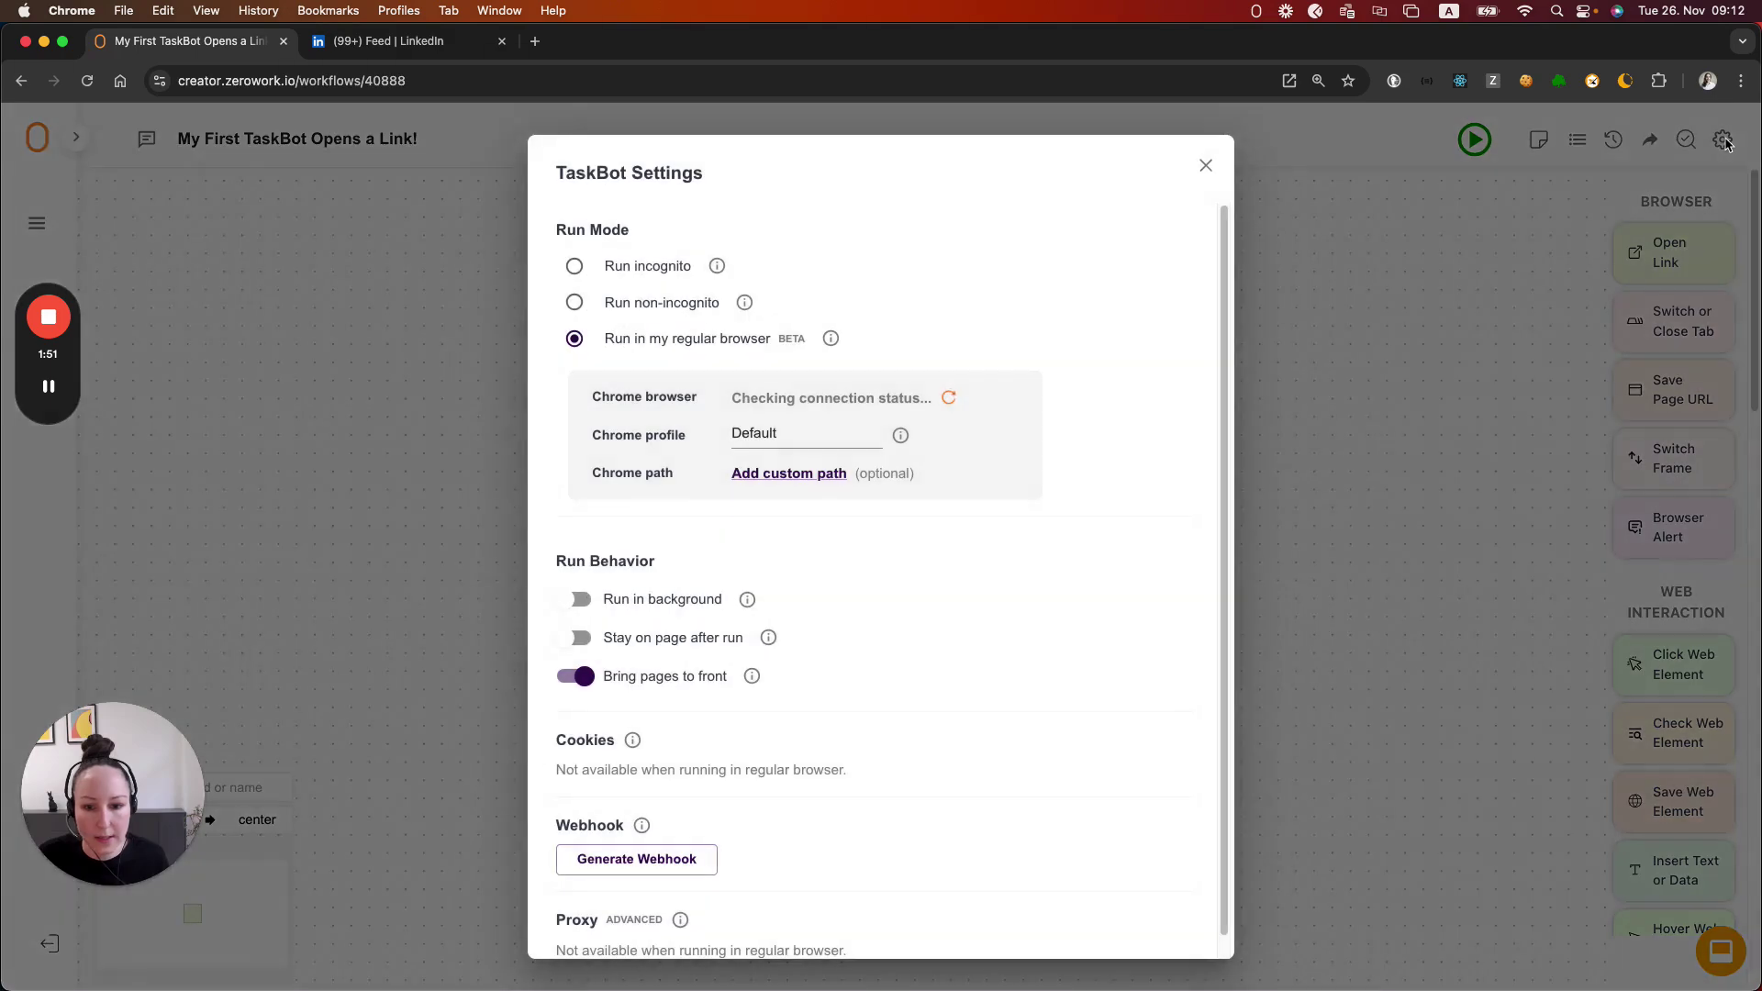
pyautogui.moveTo(736, 401); pyautogui.dragTo(805, 404)
pyautogui.click(823, 441)
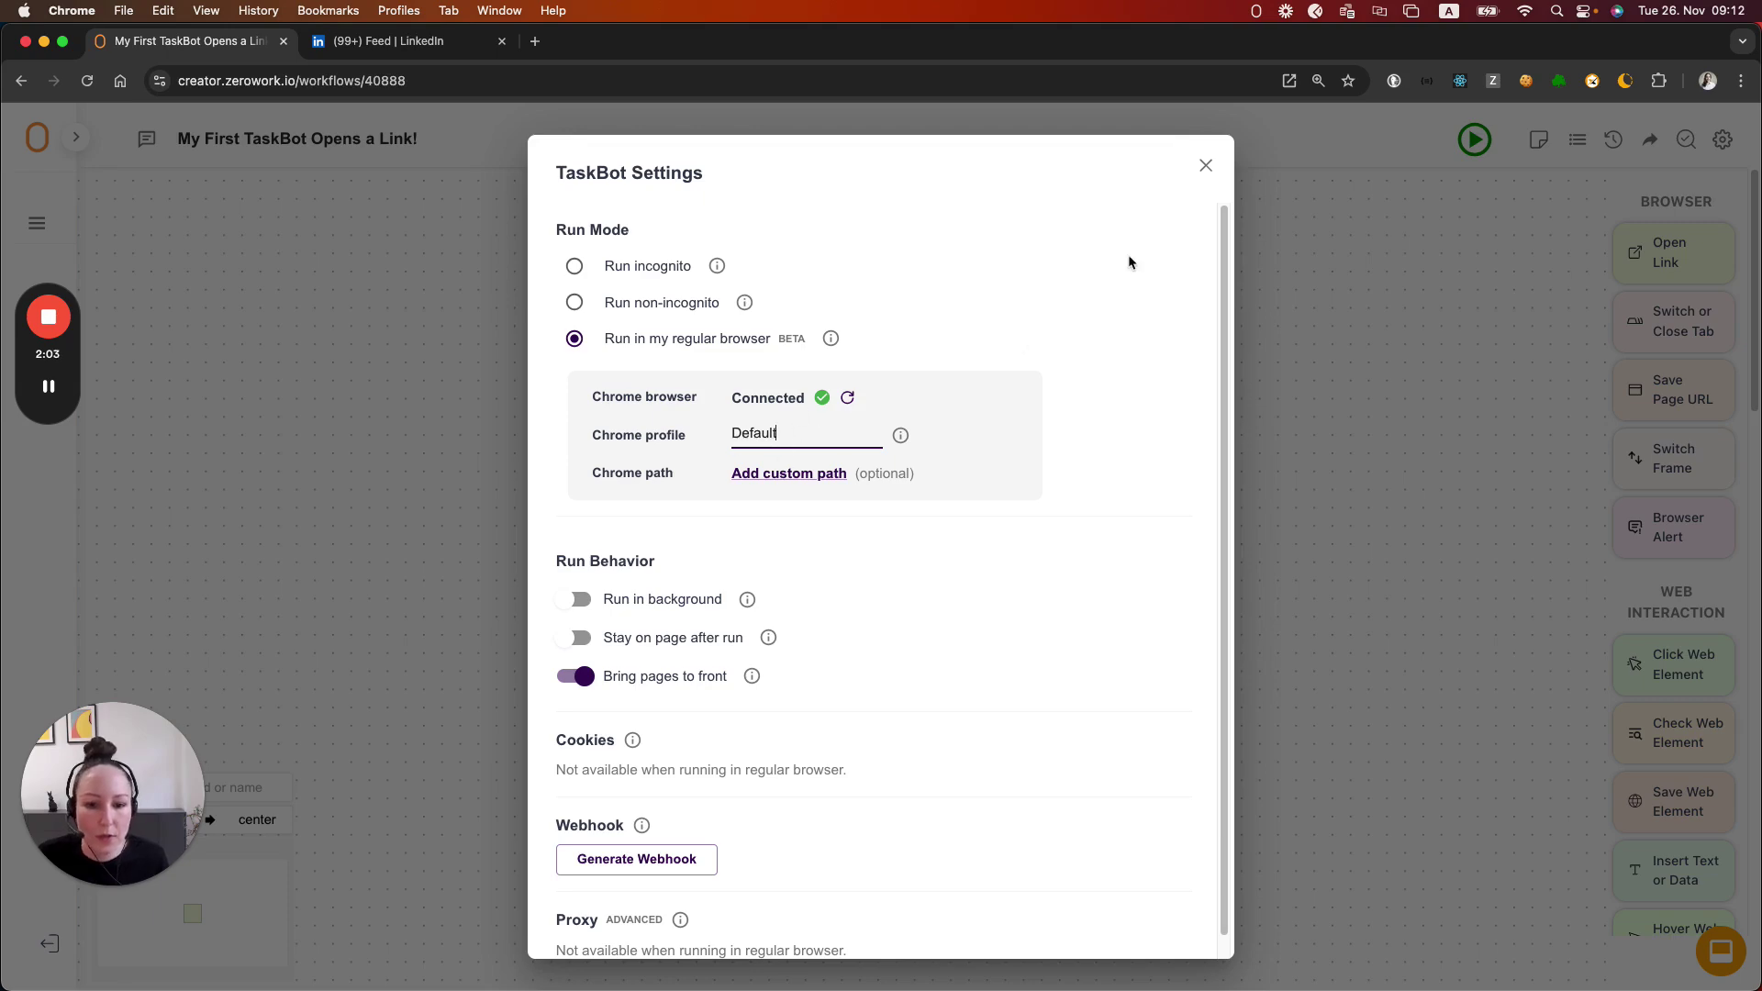
pyautogui.click(1205, 165)
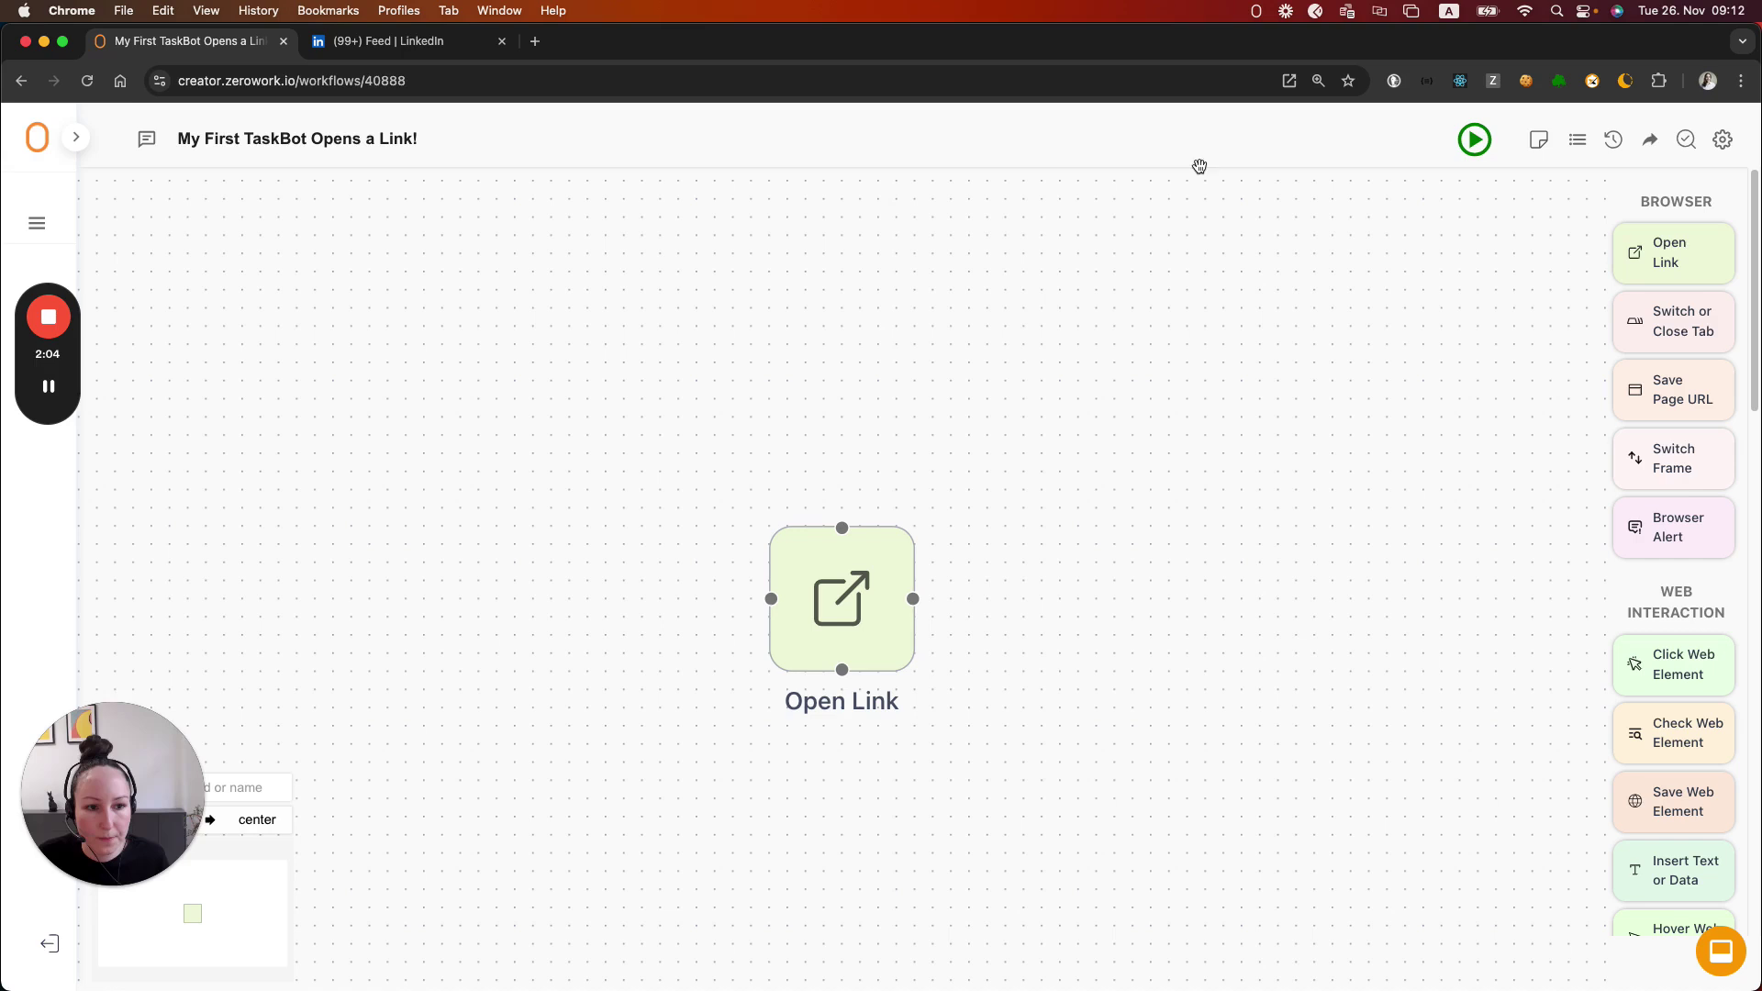
# Step: Run the TaskBot in regular Chrome, opening the logged-in LinkedIn feed, then return to ZeroWork
pyautogui.click(1480, 140)
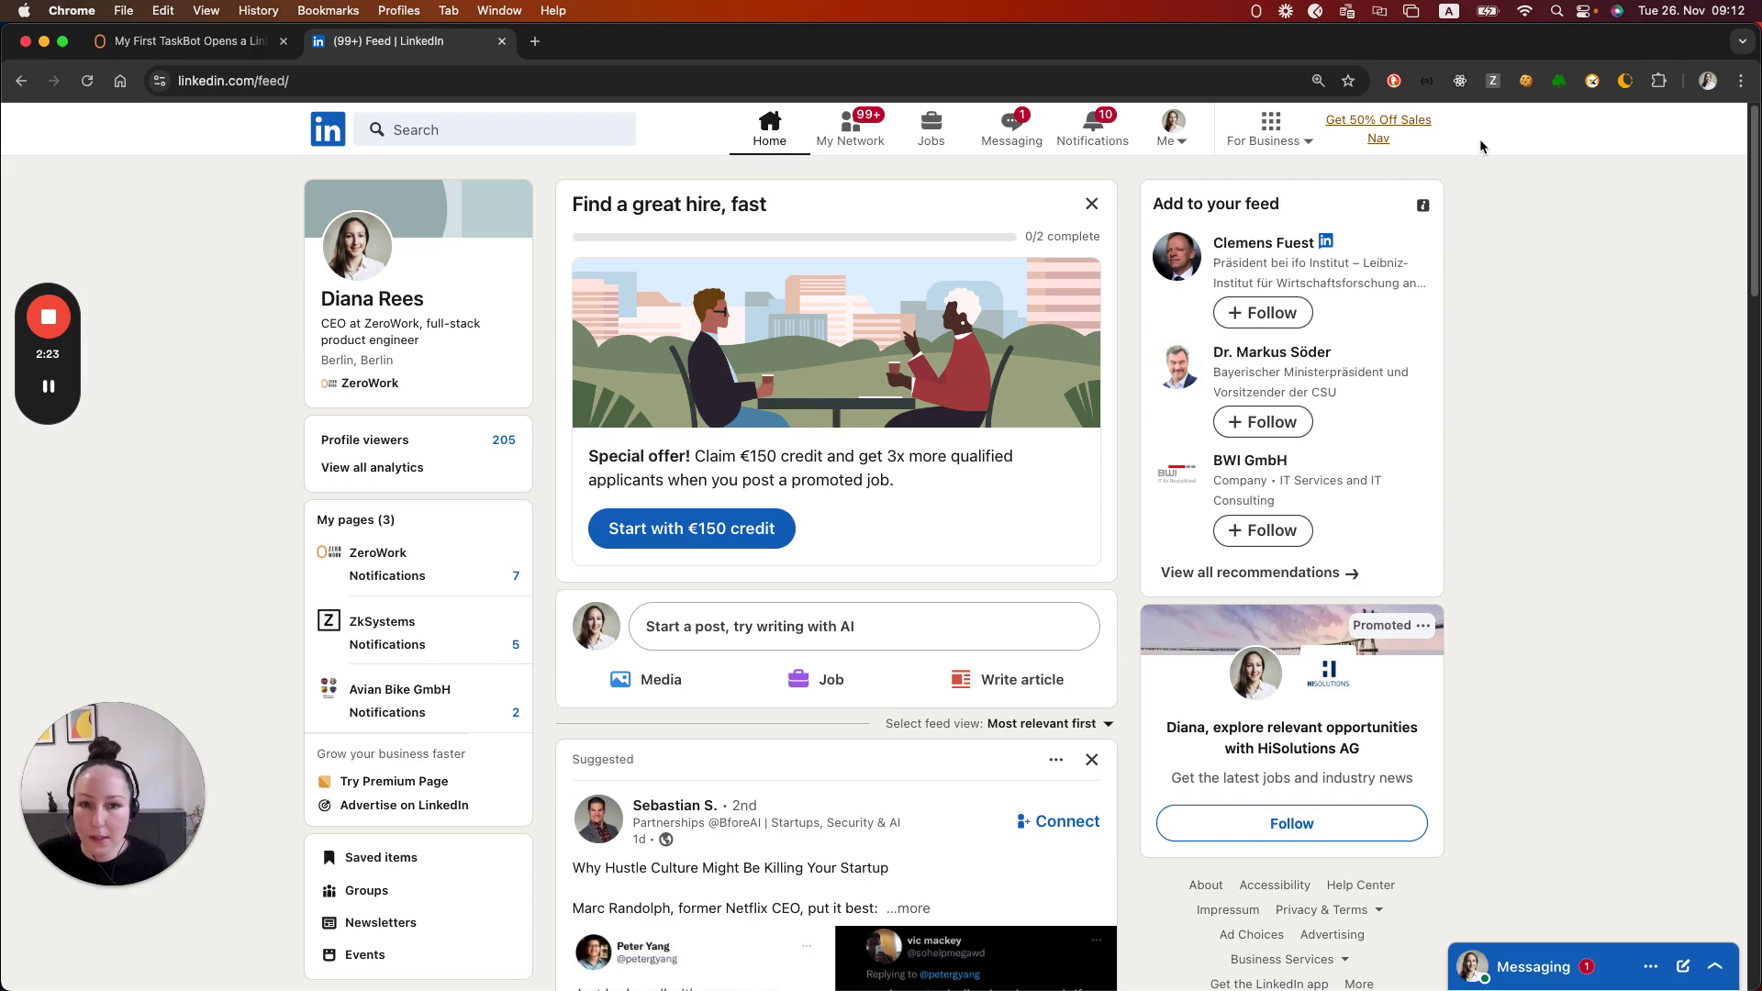
pyautogui.click(183, 41)
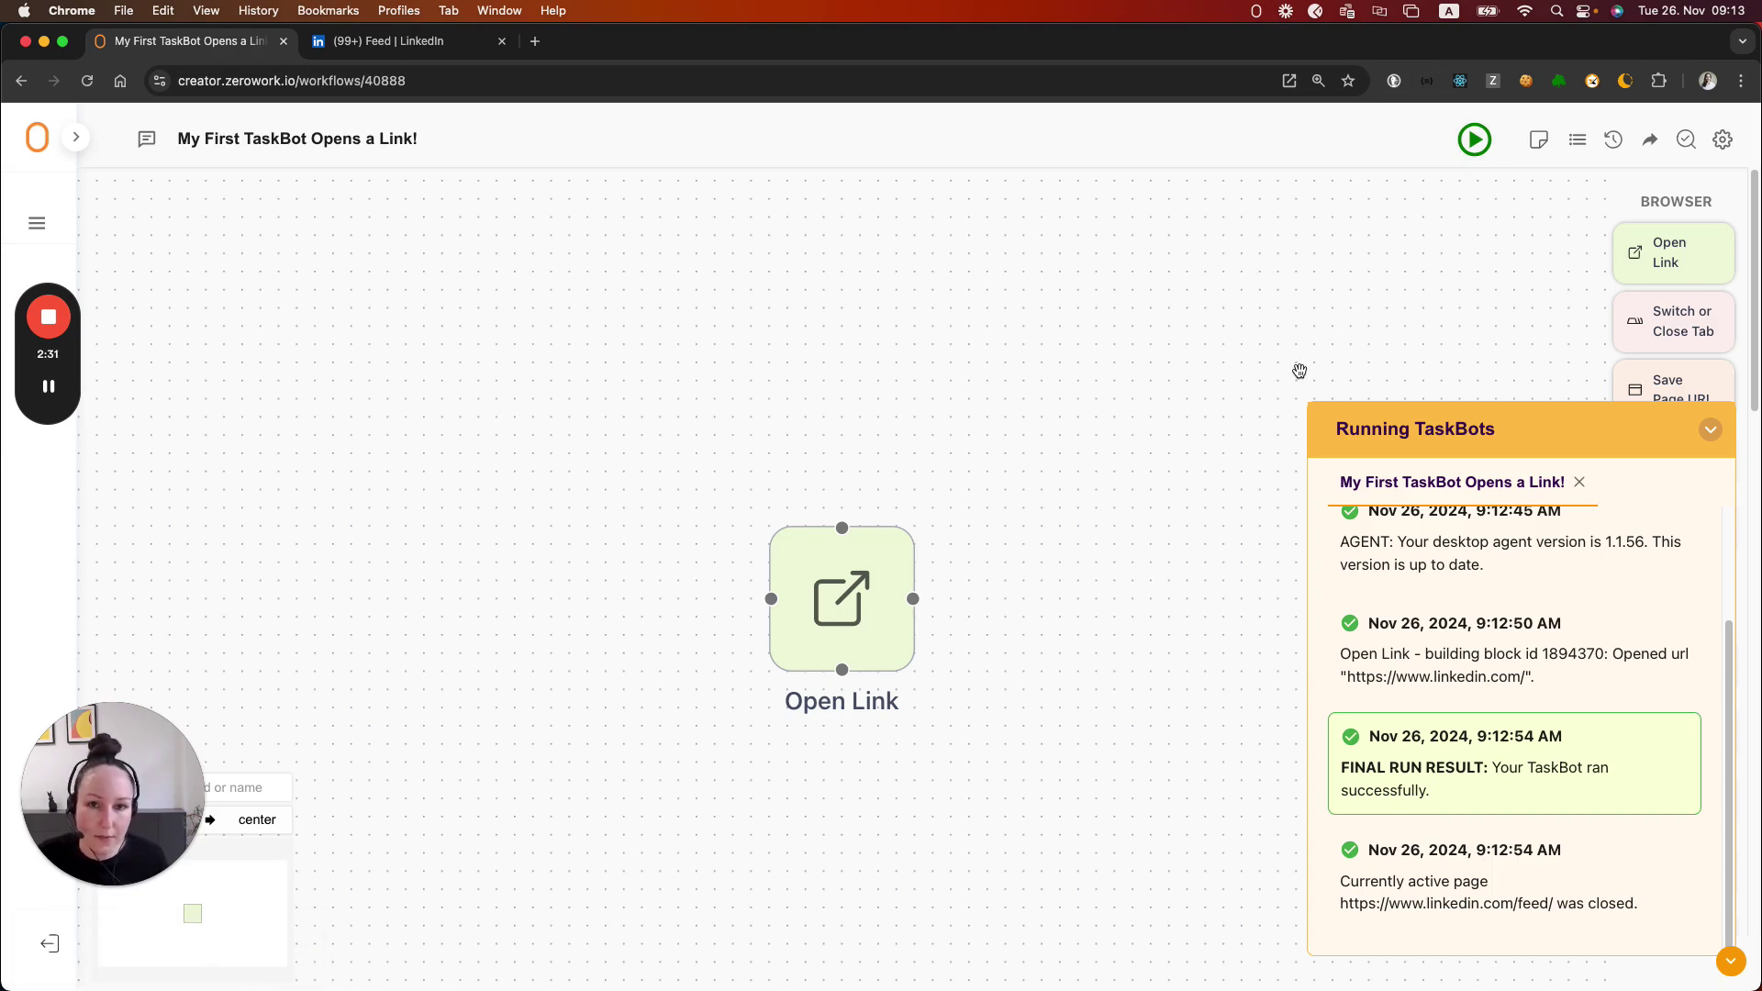
# Step: Turn on Stay on page after run and rerun the TaskBot, keeping the LinkedIn feed open
pyautogui.click(1710, 430)
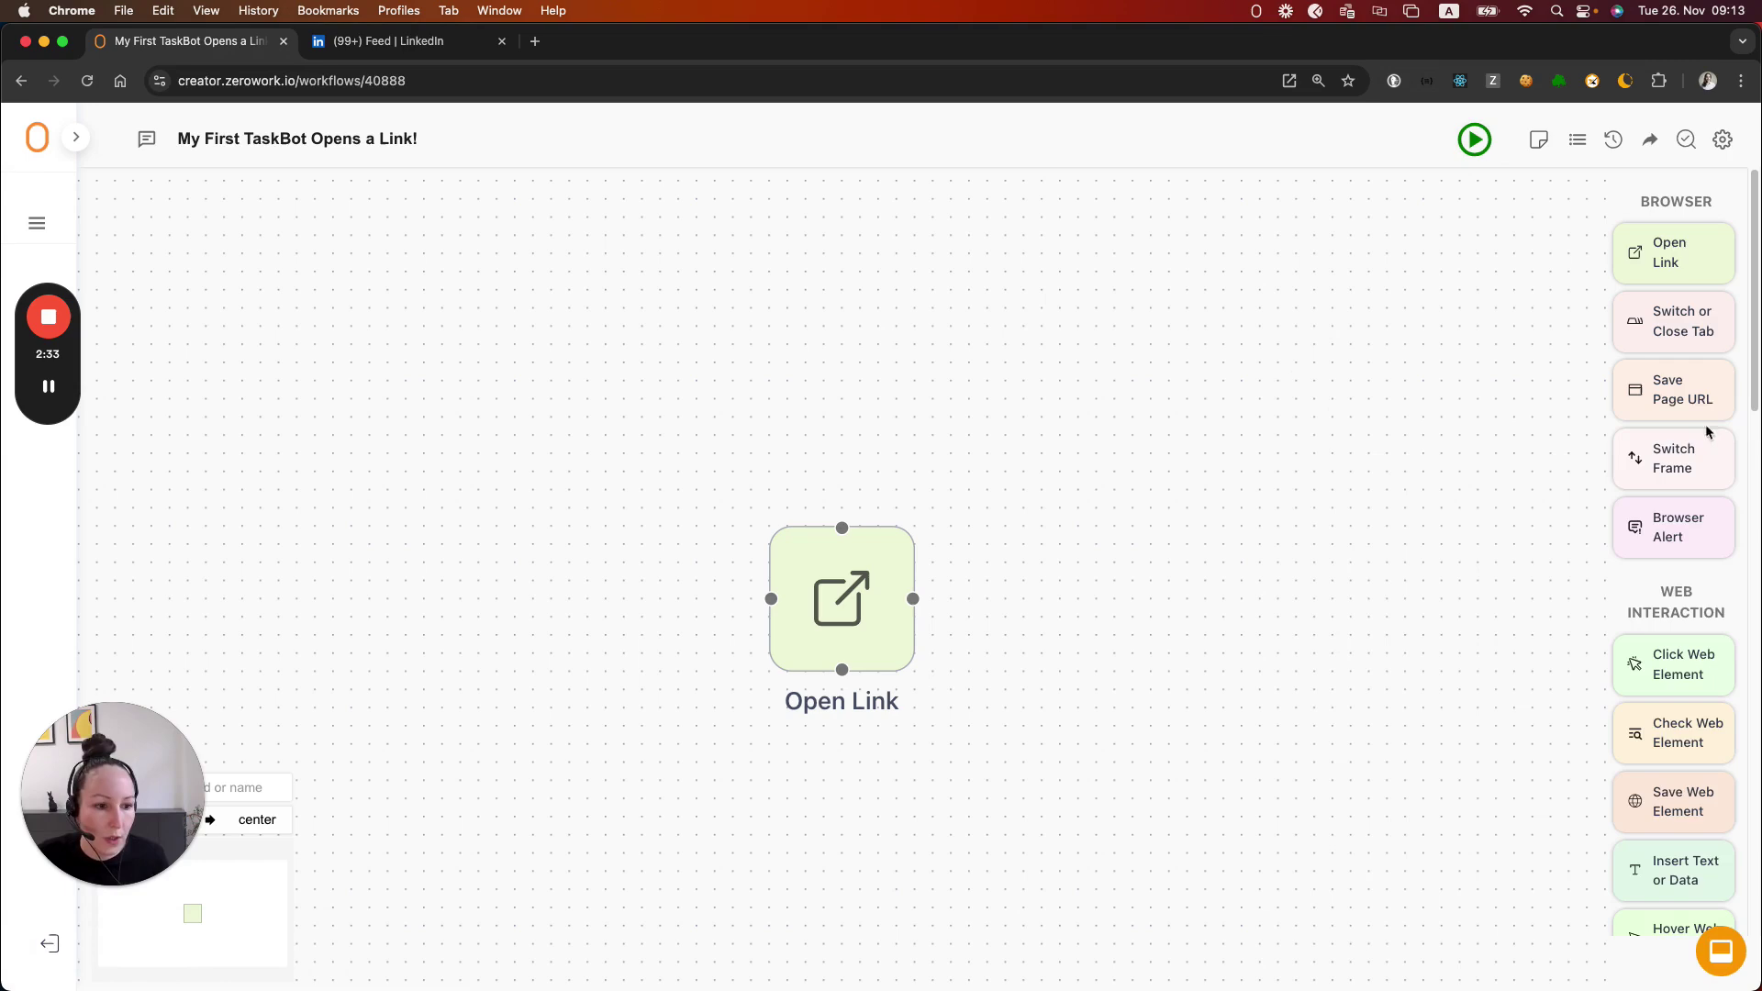
pyautogui.click(1724, 141)
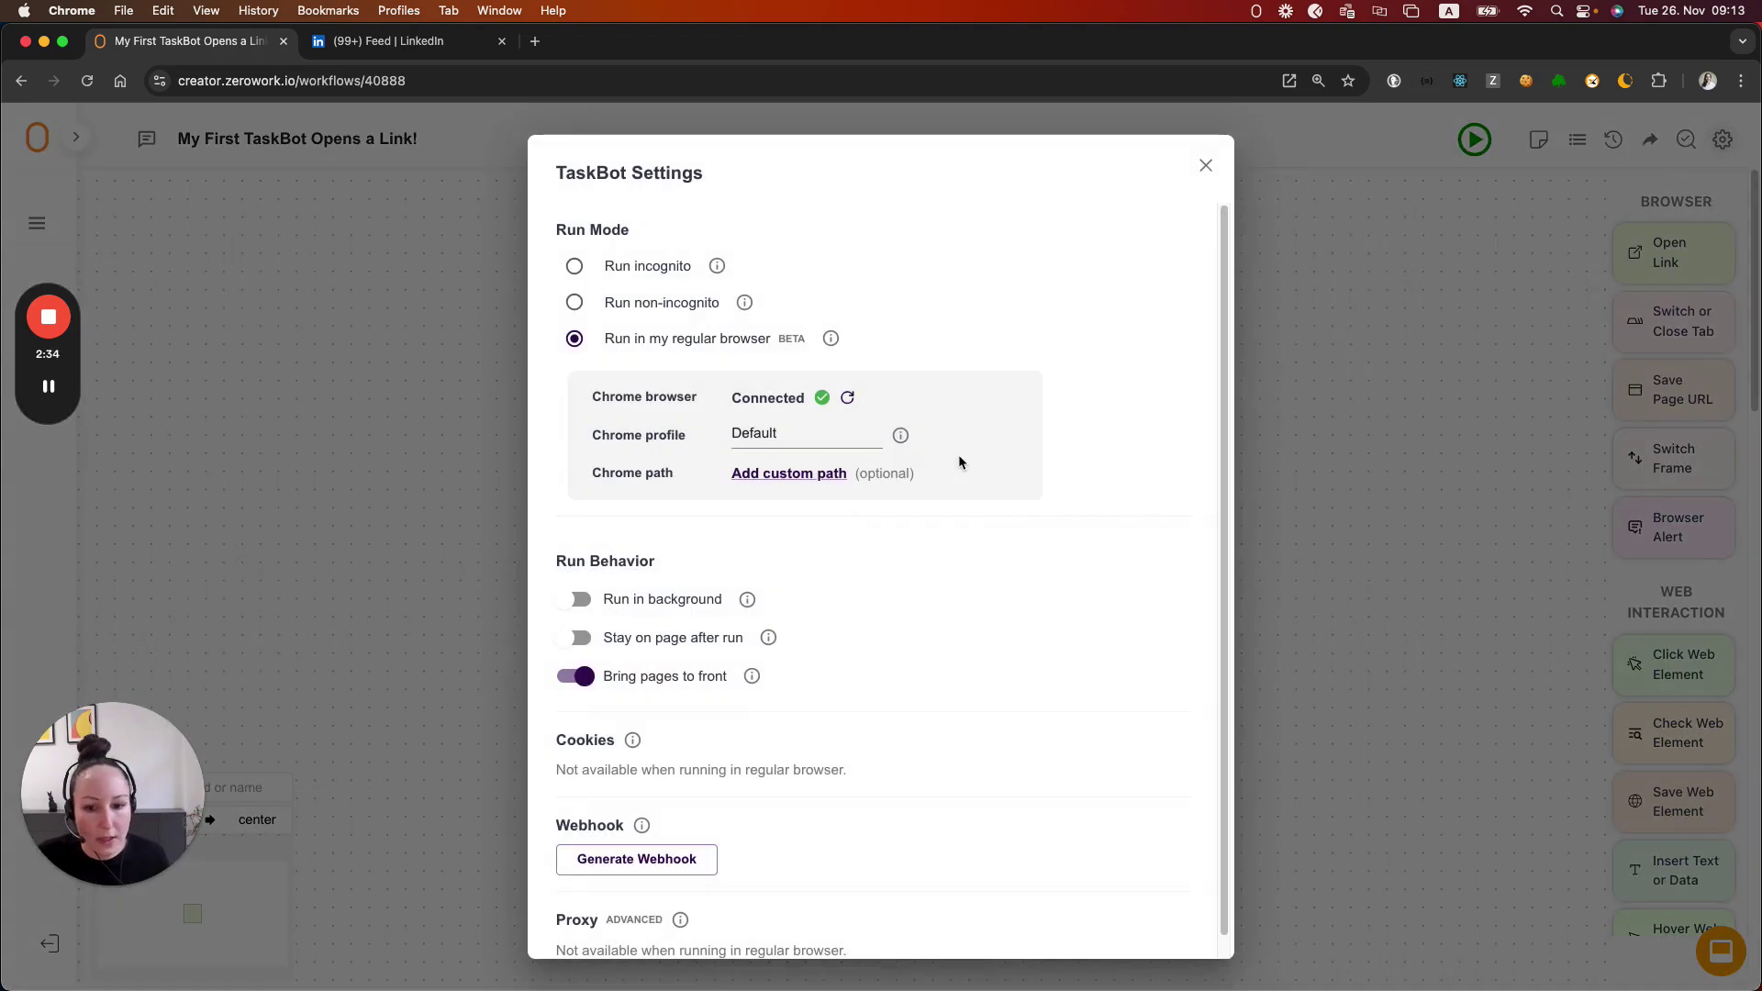
pyautogui.click(581, 640)
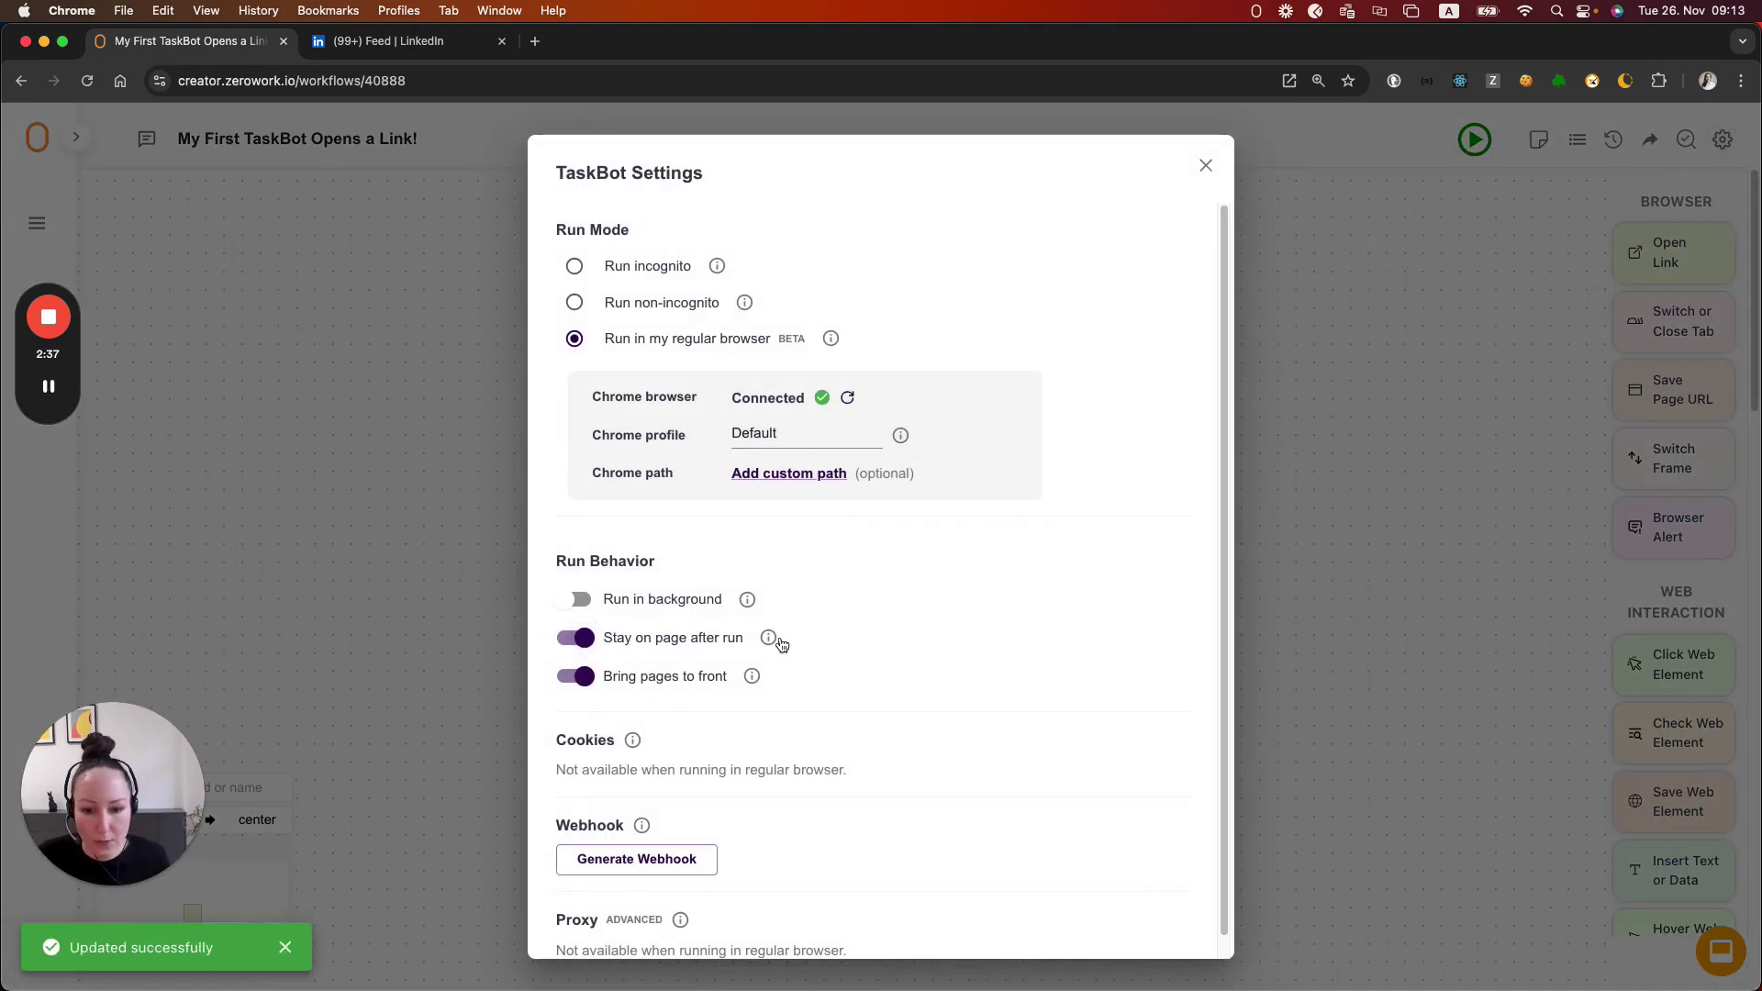
pyautogui.click(1207, 166)
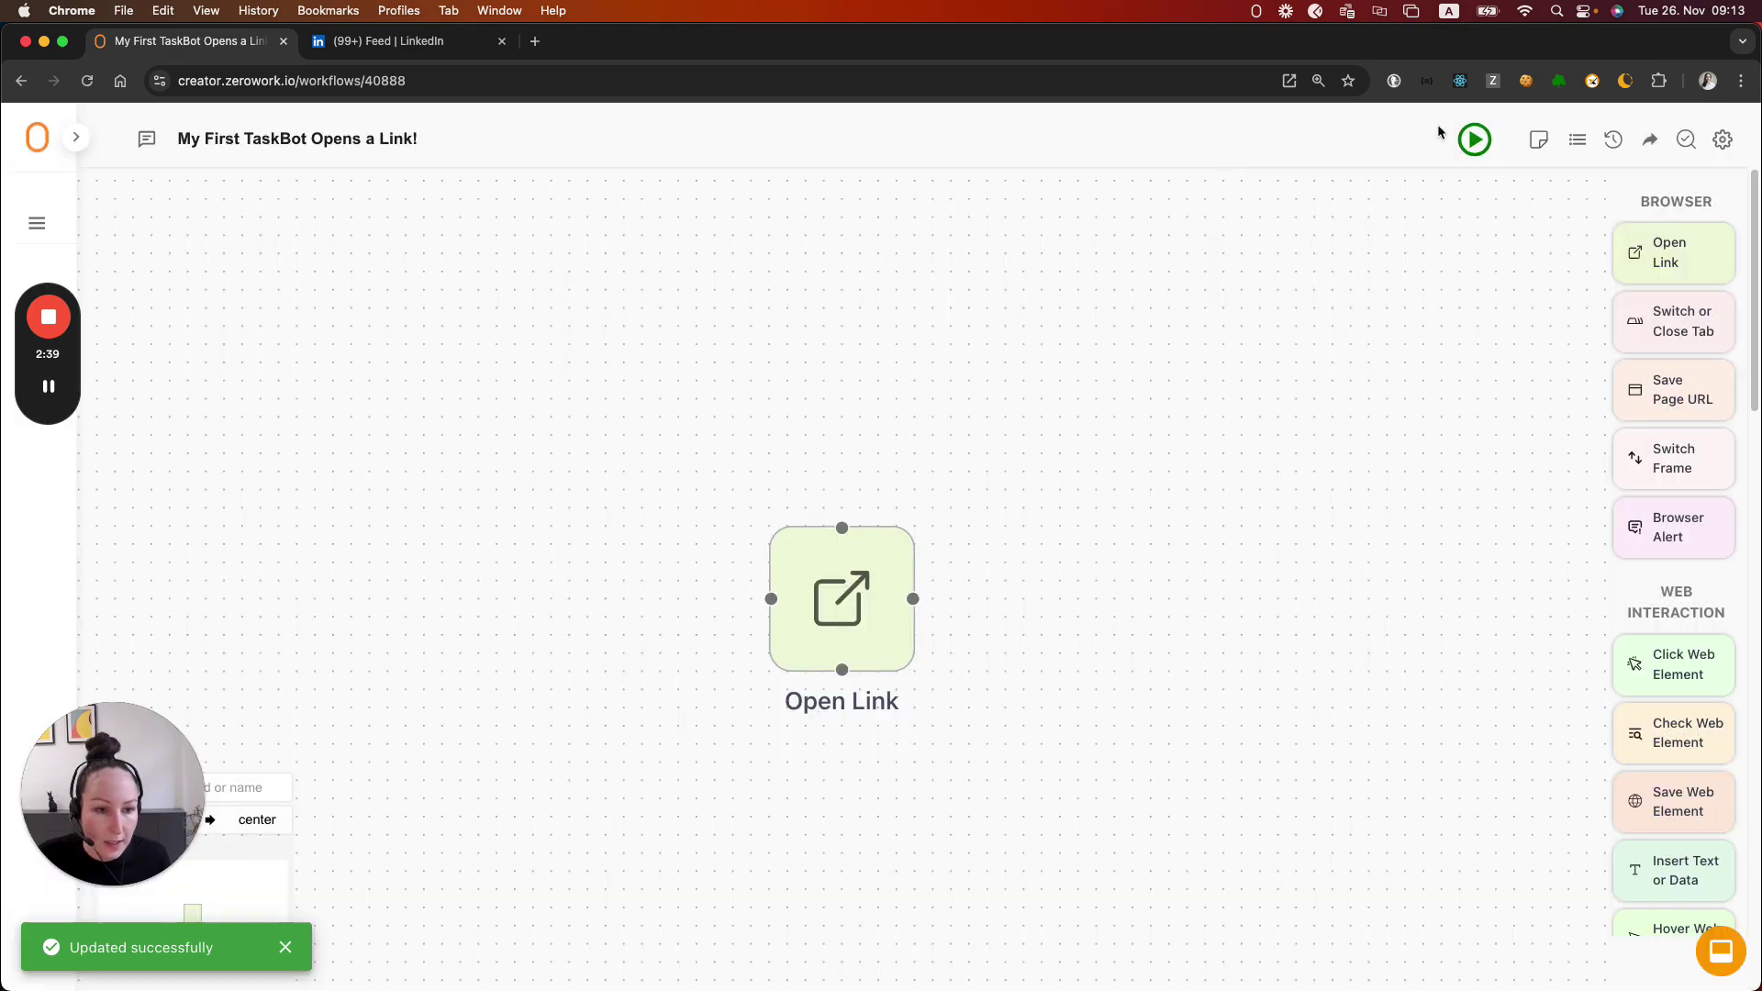
pyautogui.click(1486, 145)
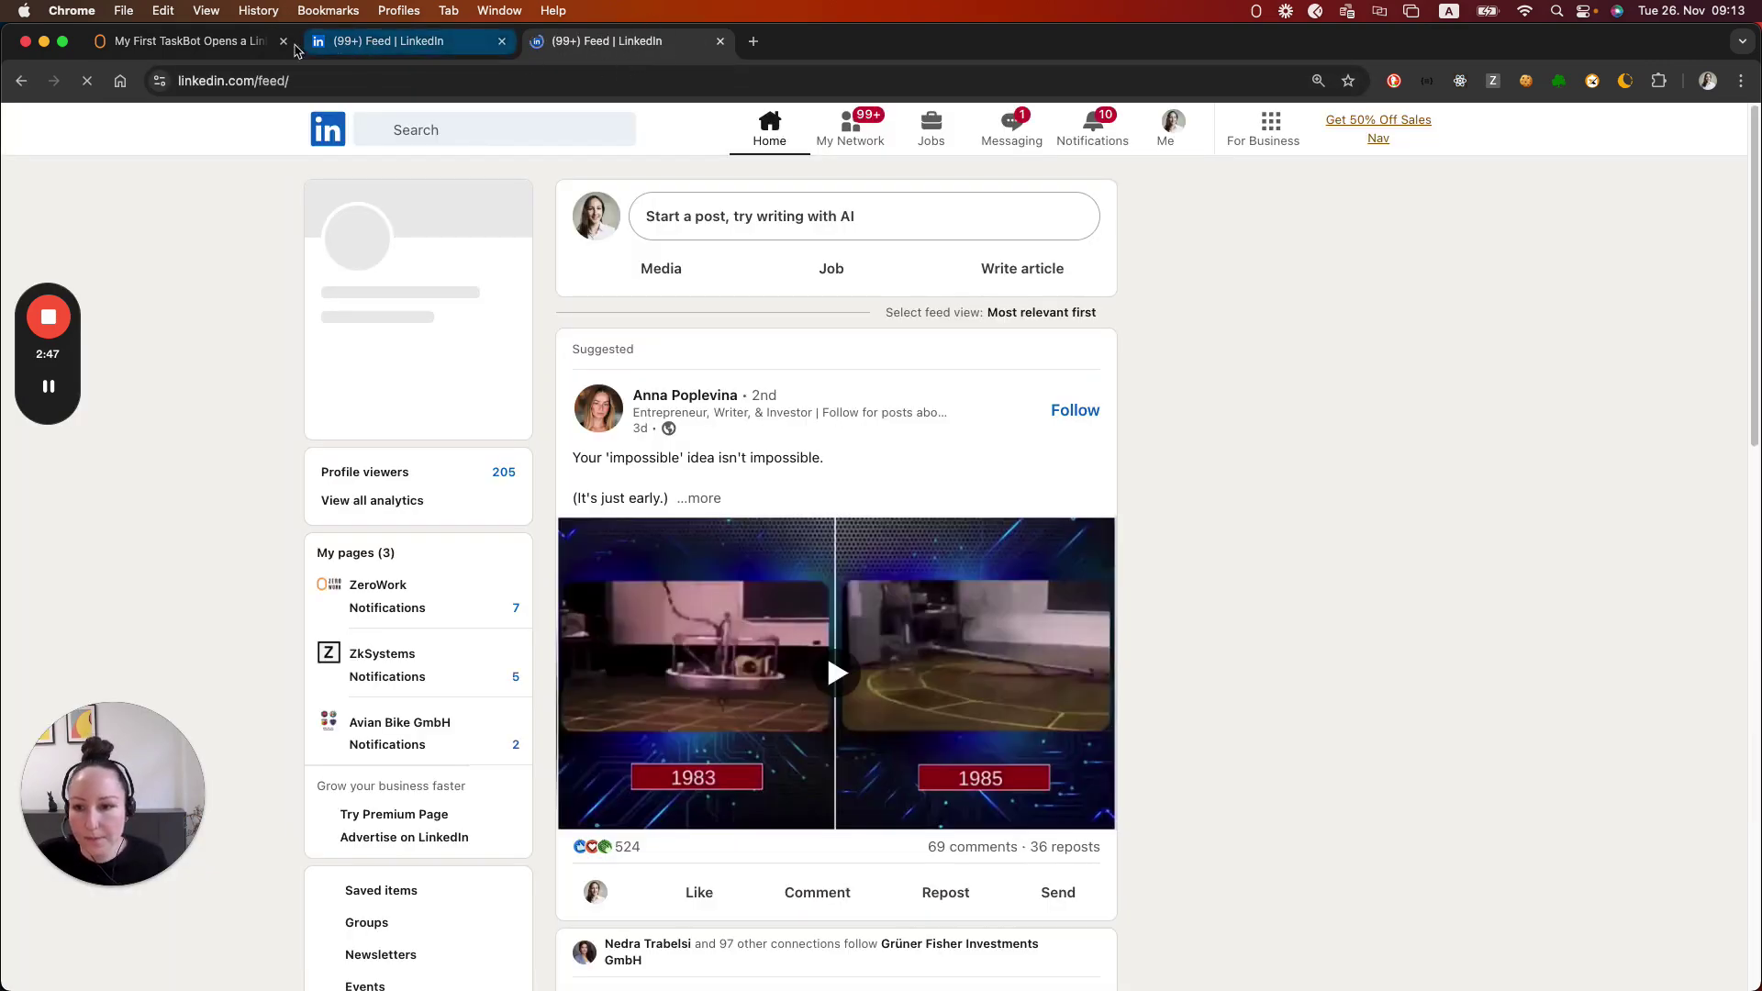
pyautogui.click(239, 43)
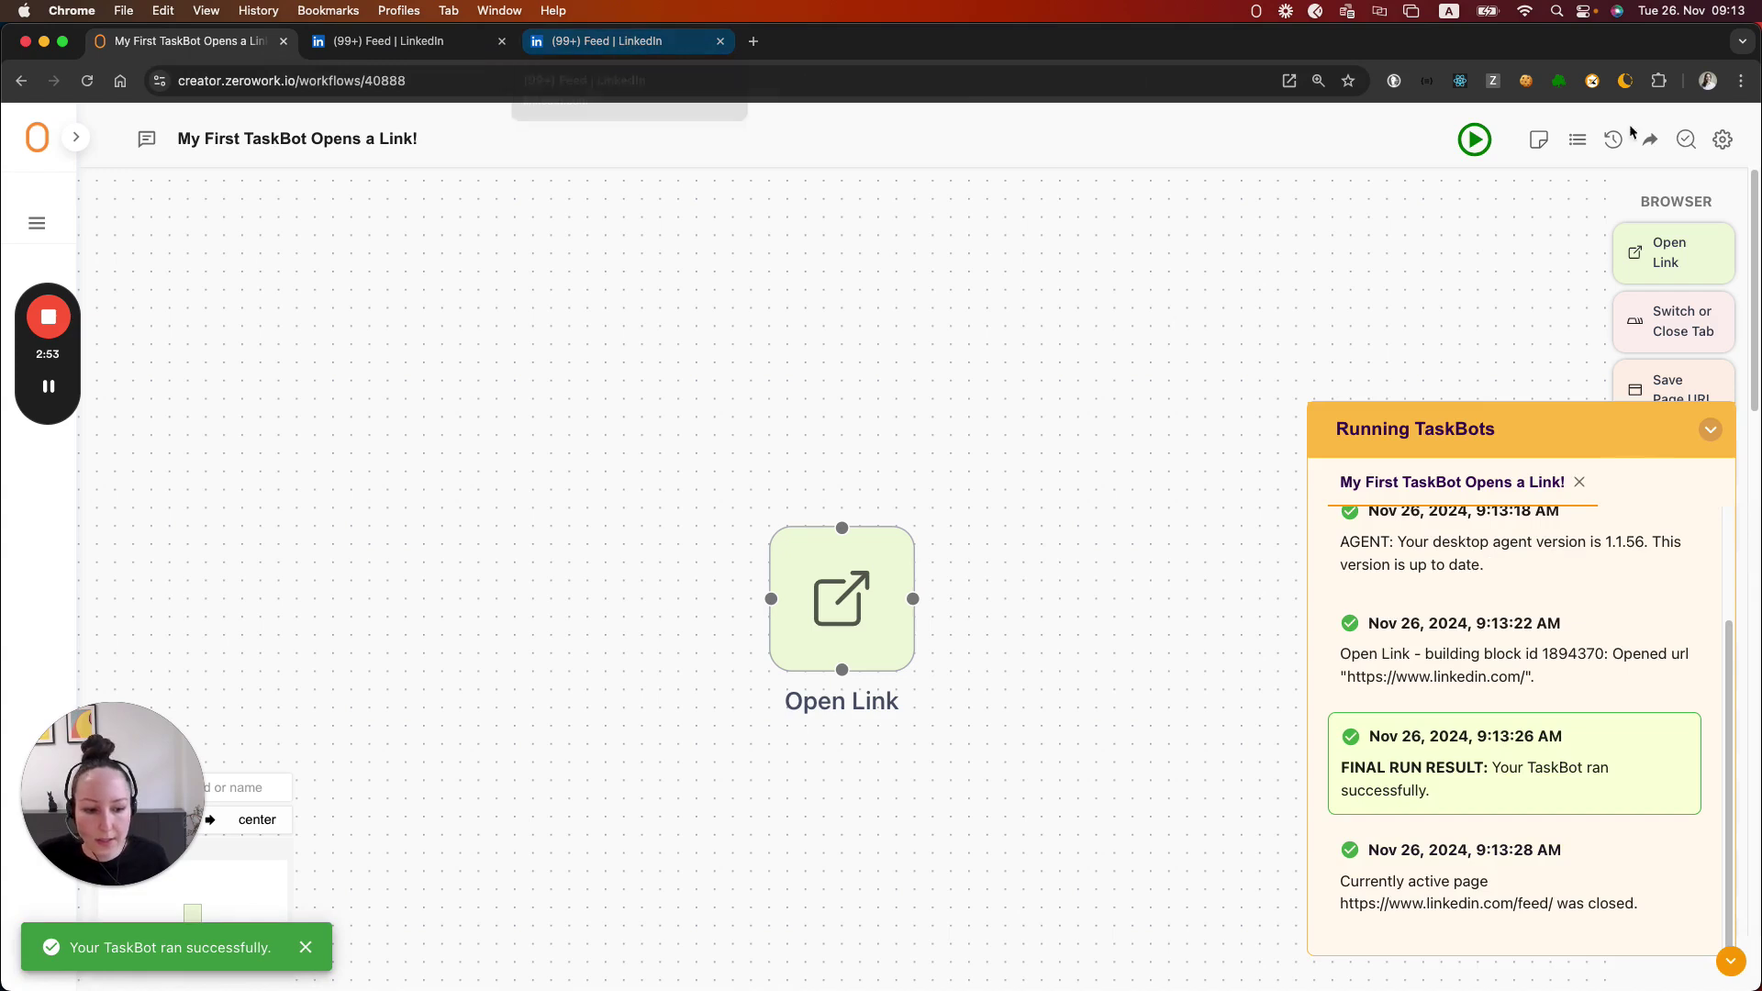
# Step: Switch the TaskBot's run mode to Run incognito and select the empty Cookies field
pyautogui.click(1710, 431)
pyautogui.moveTo(1248, 398); pyautogui.dragTo(1080, 369)
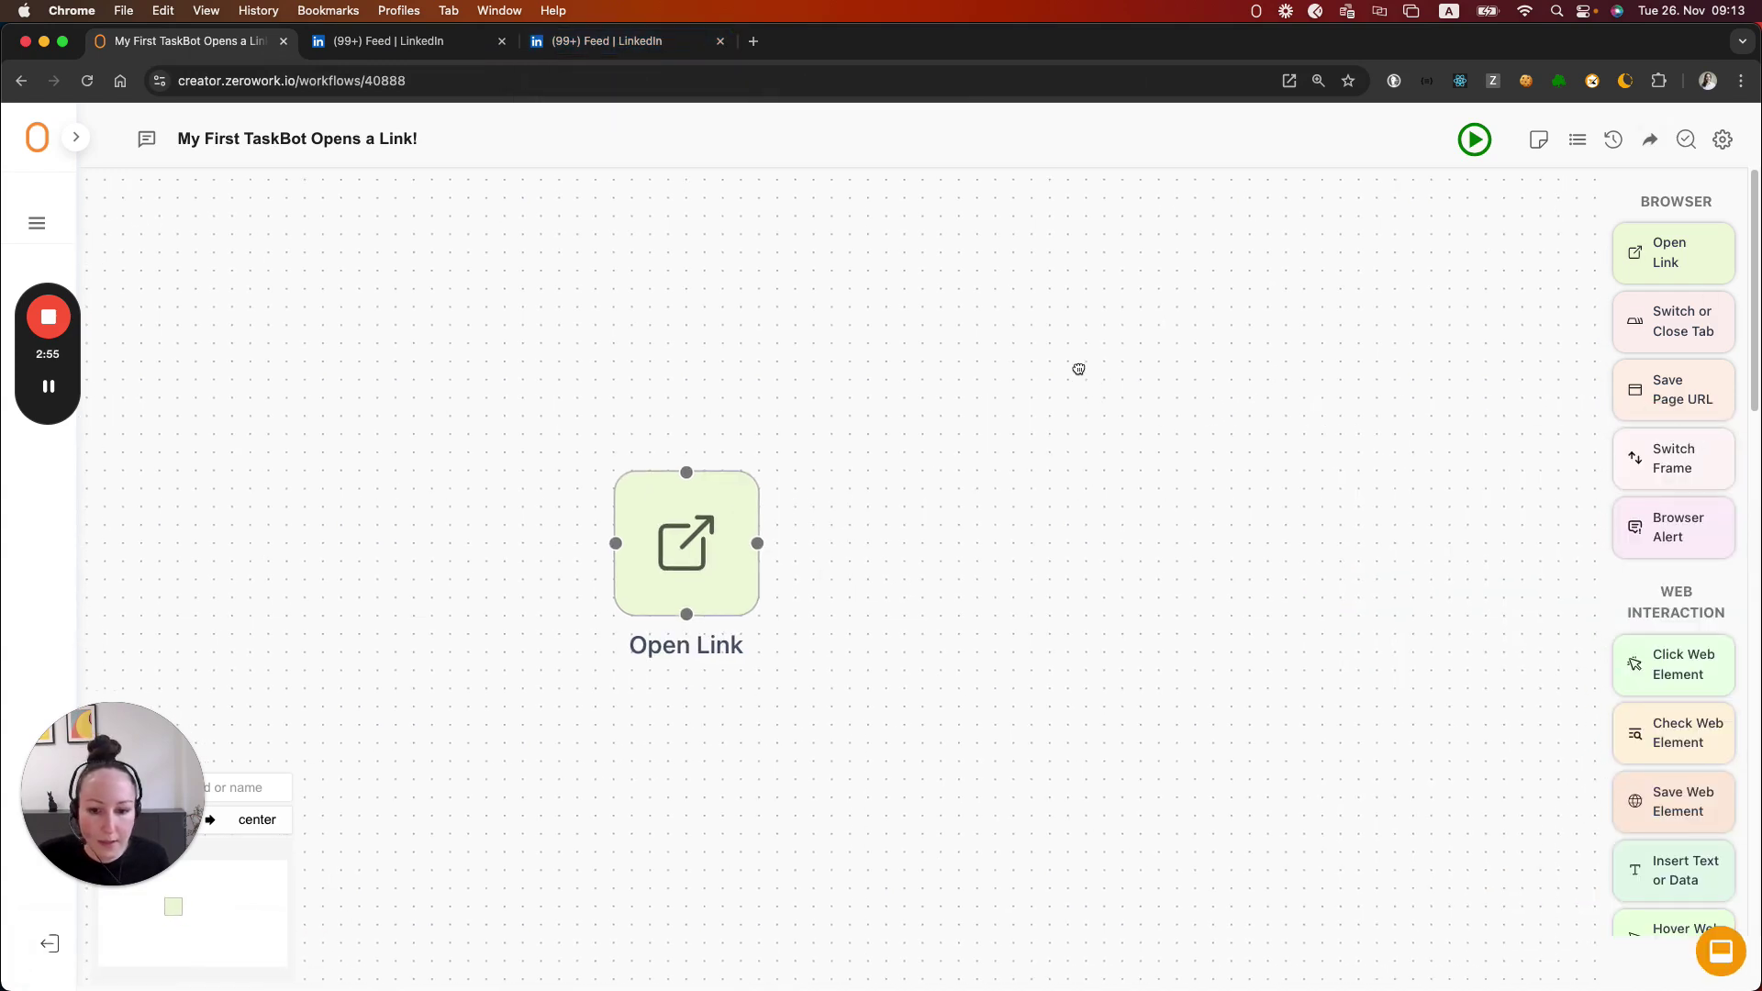
pyautogui.moveTo(802, 342); pyautogui.dragTo(850, 327)
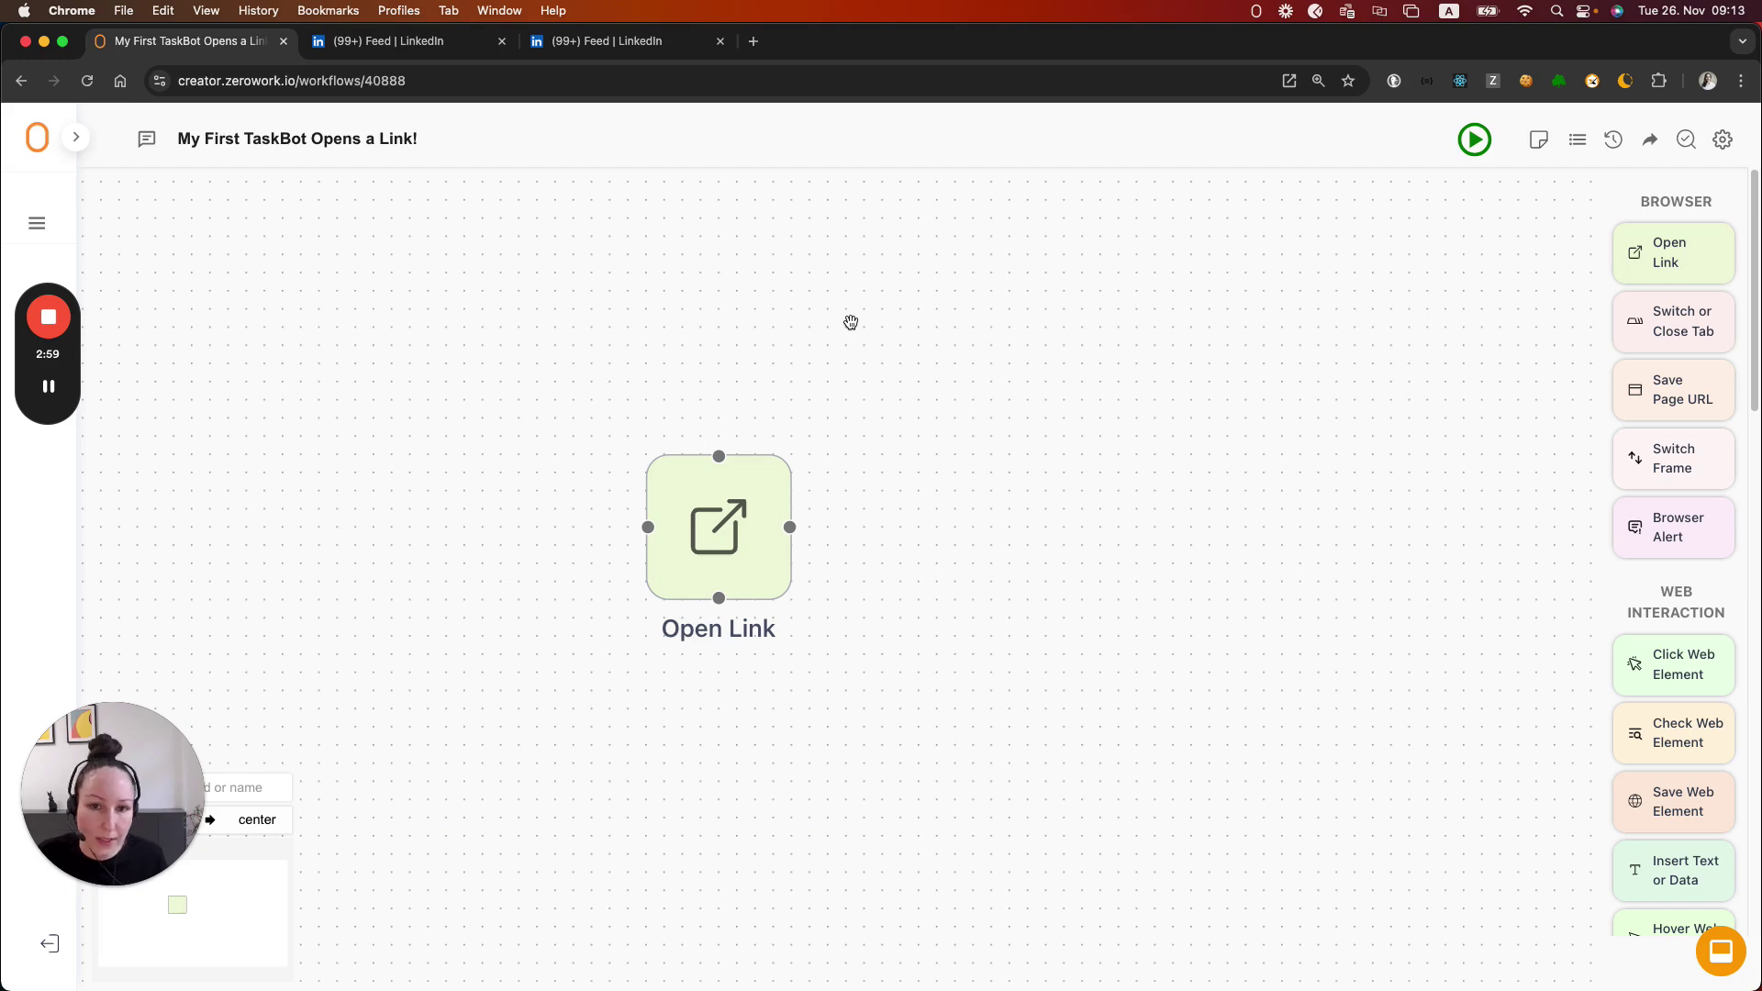
pyautogui.click(1723, 140)
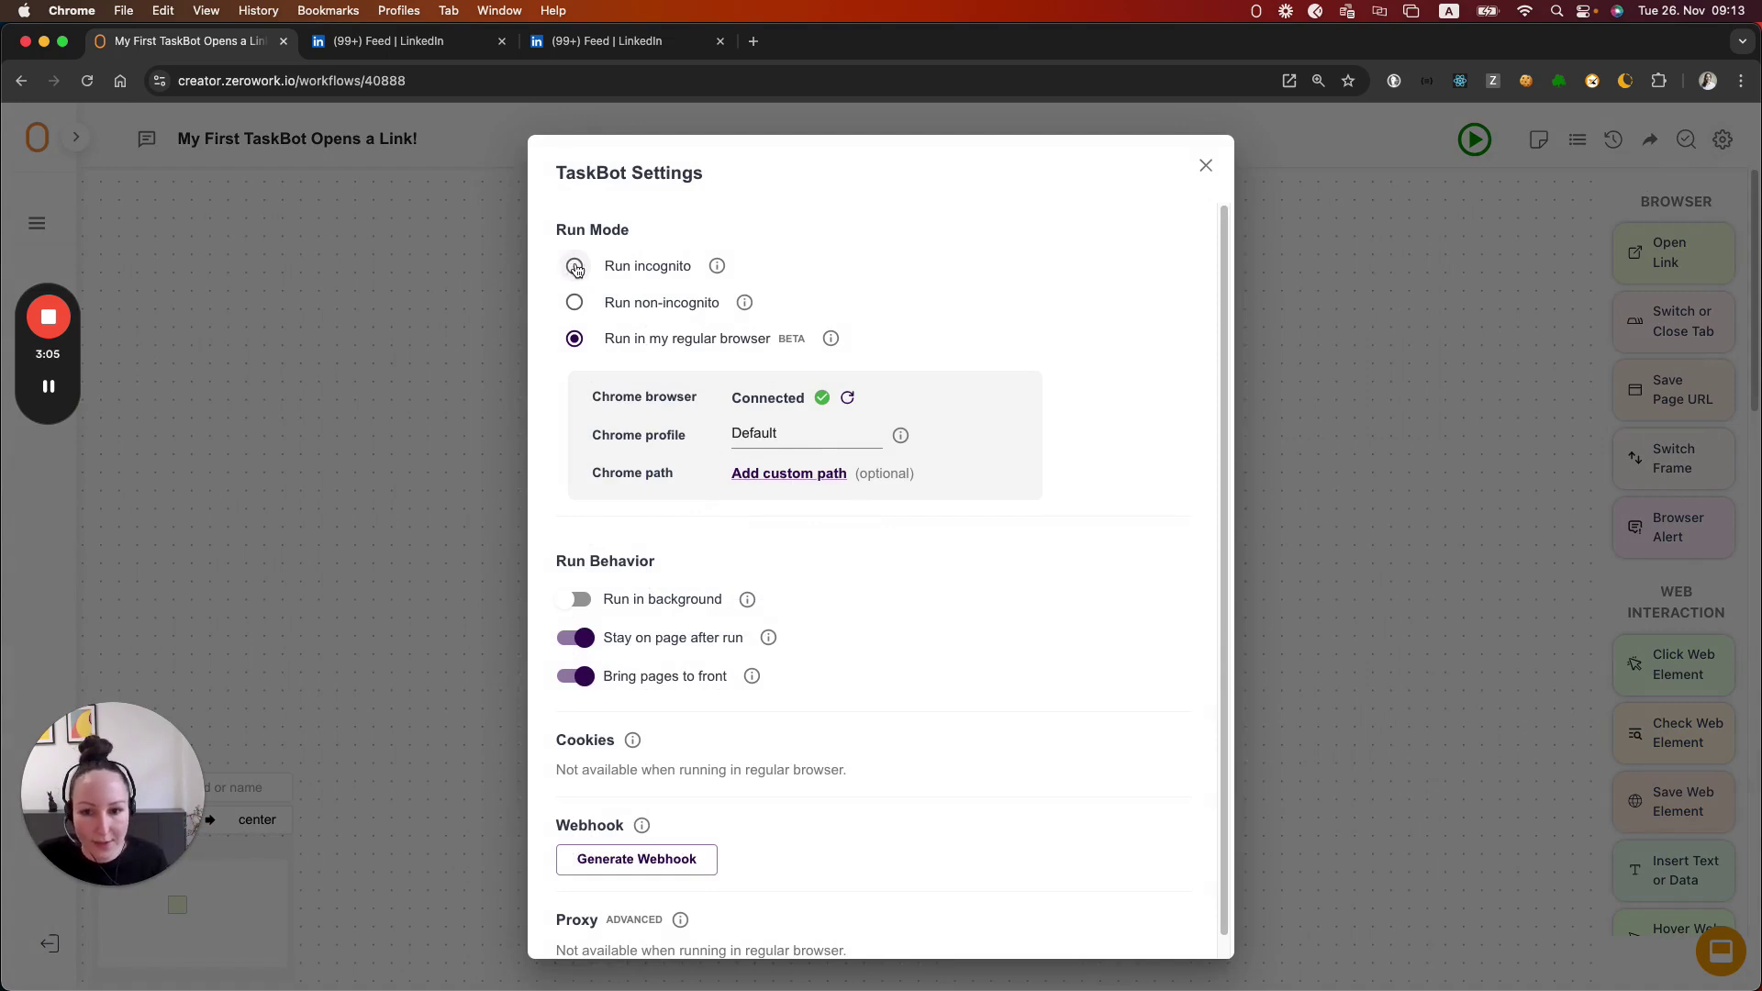
pyautogui.click(576, 267)
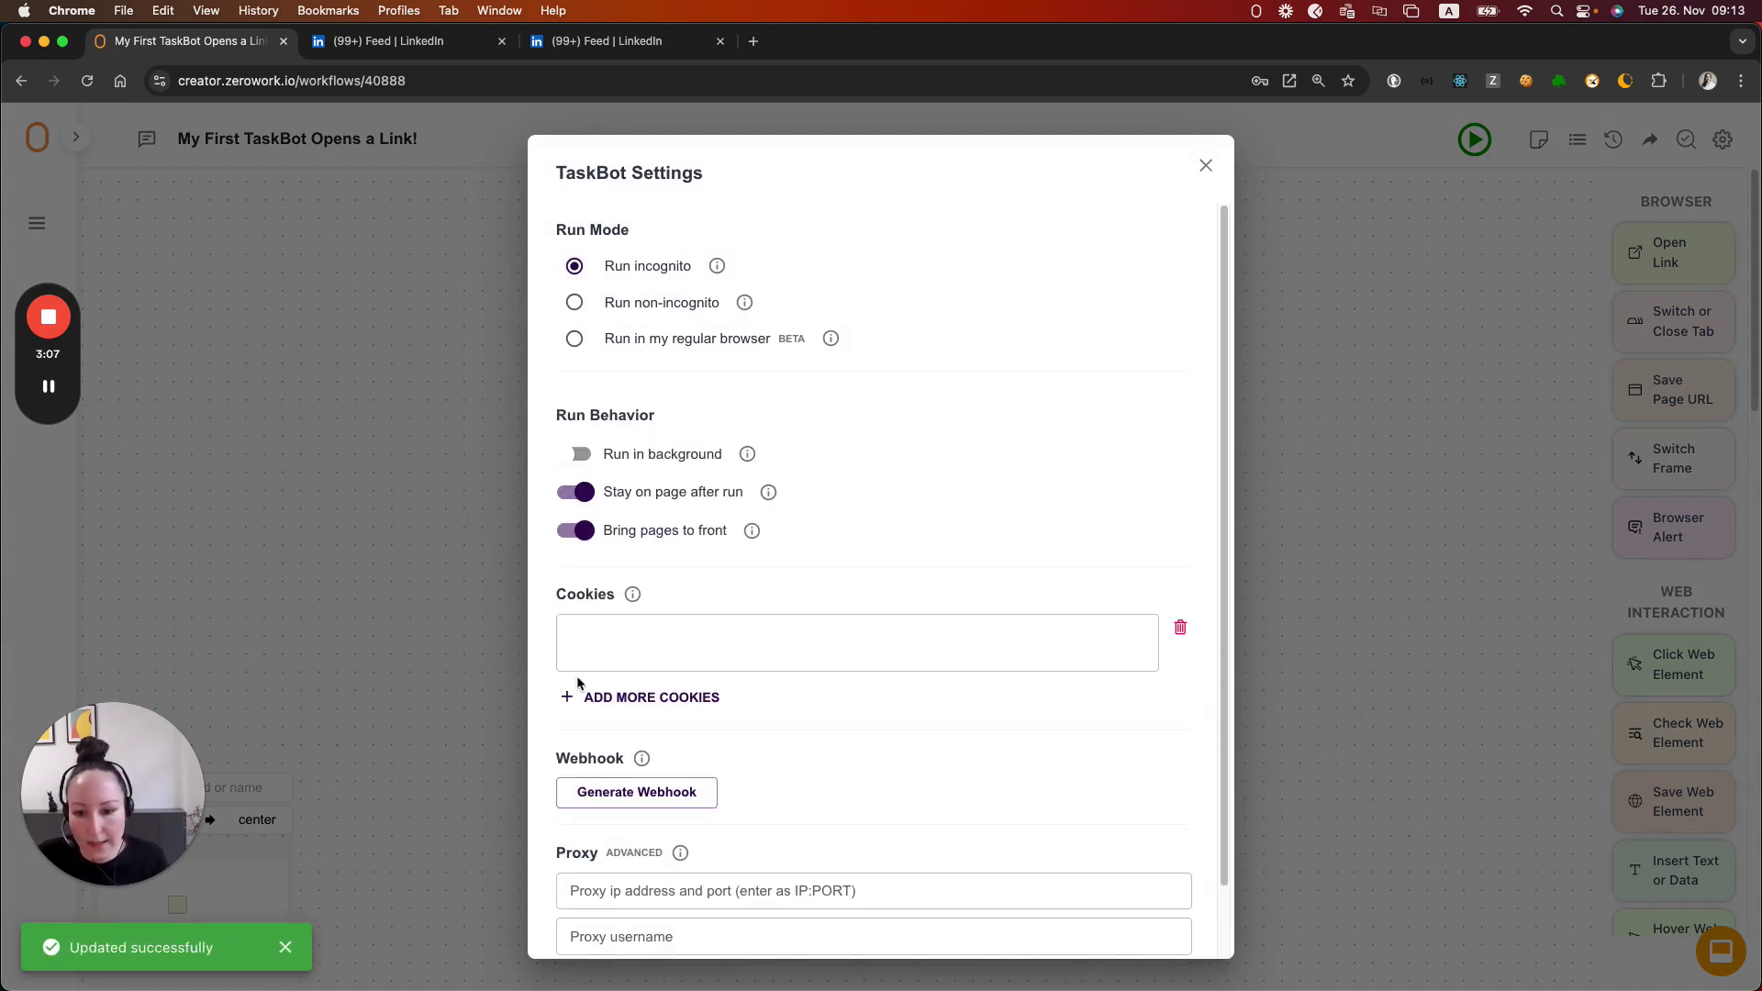
pyautogui.click(605, 631)
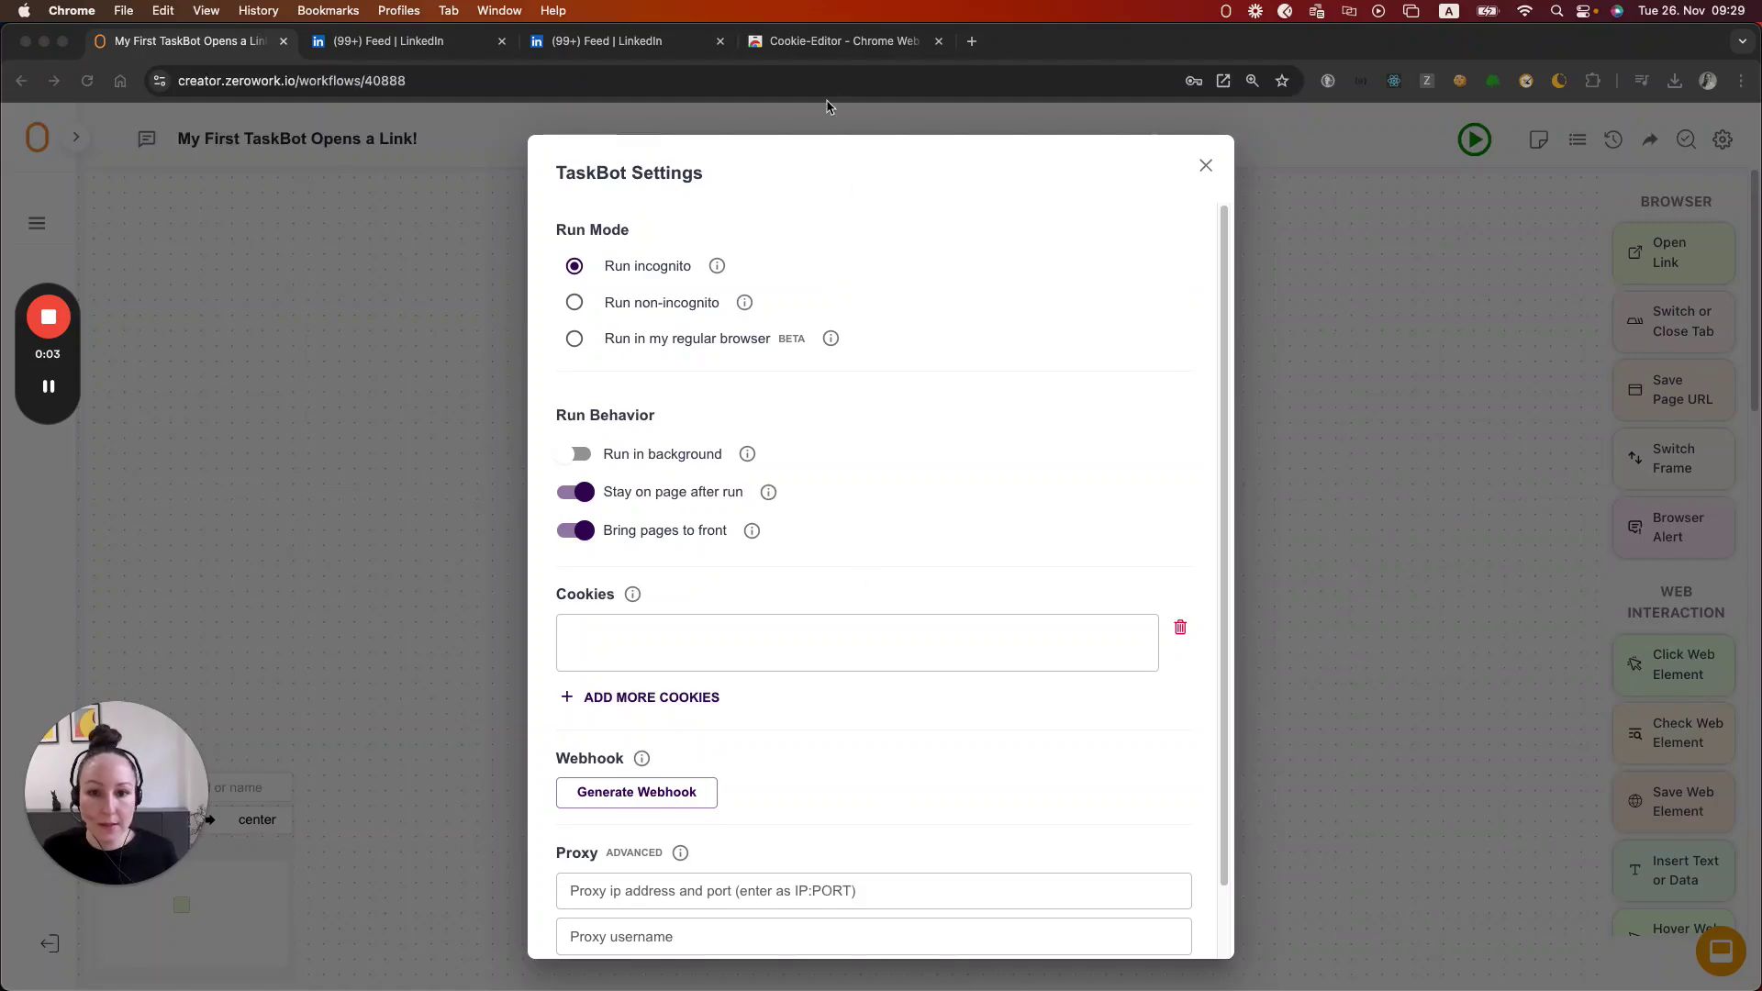
# Step: Add the Cookie-Editor extension to Chrome from its Web Store page
pyautogui.click(834, 41)
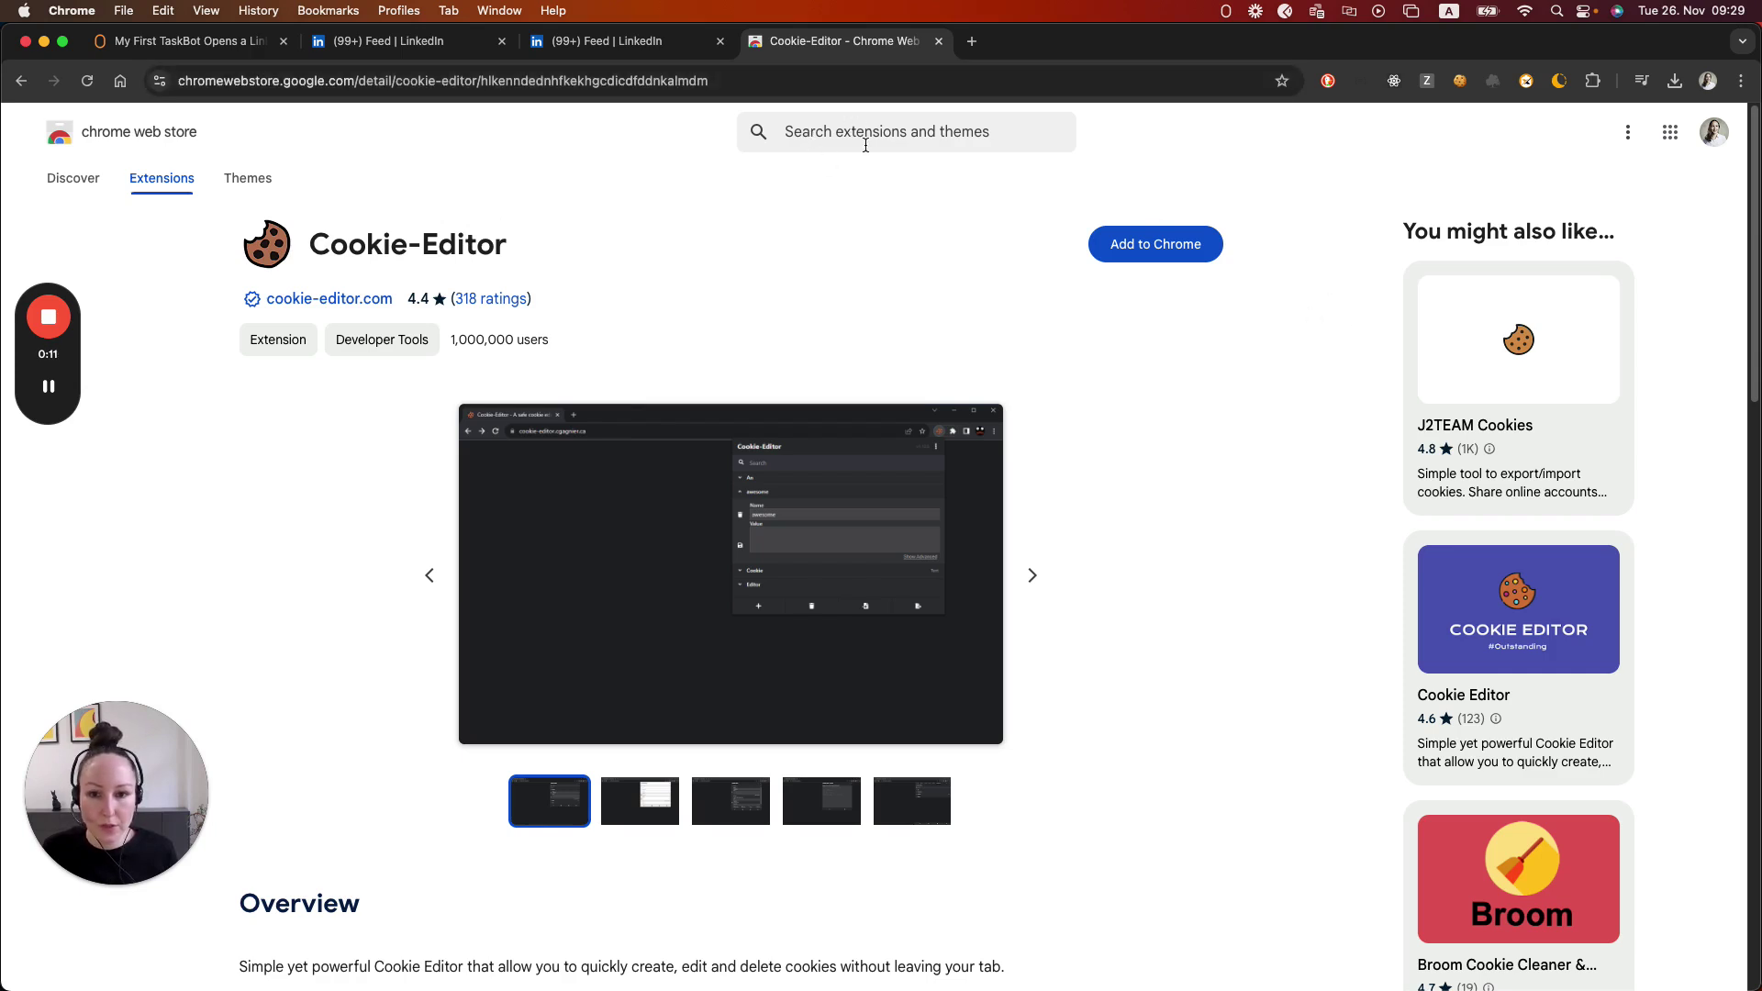
pyautogui.click(1158, 251)
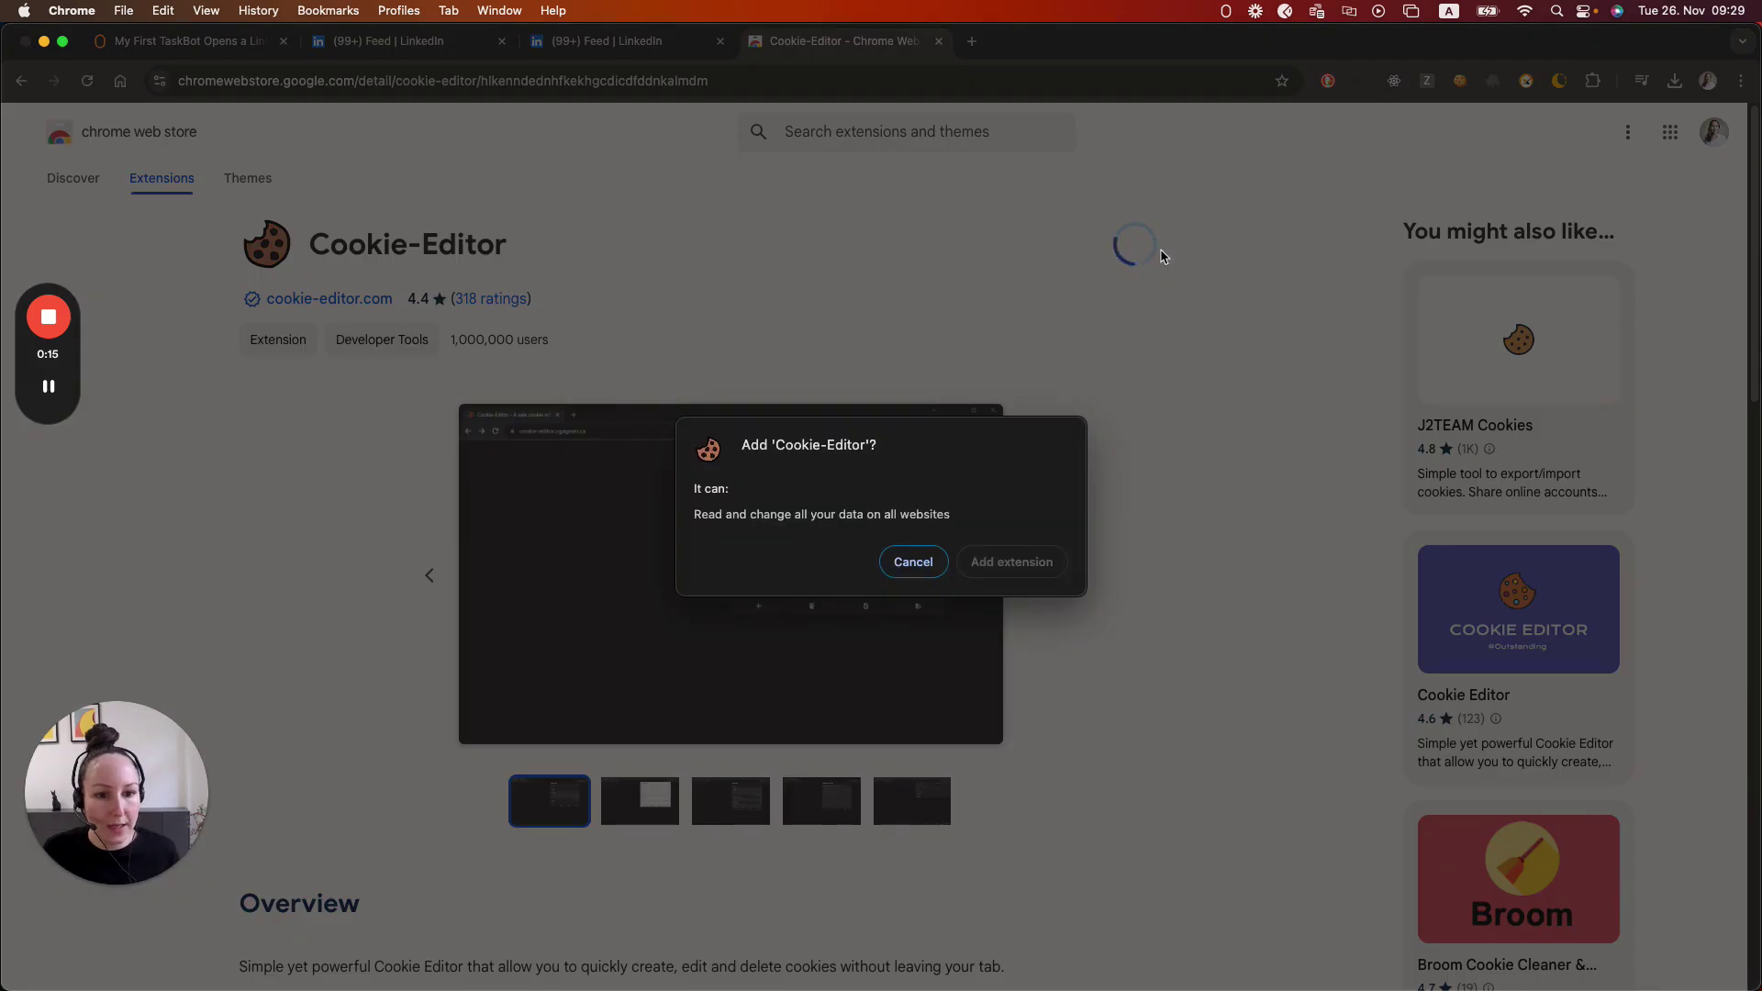
pyautogui.click(1005, 563)
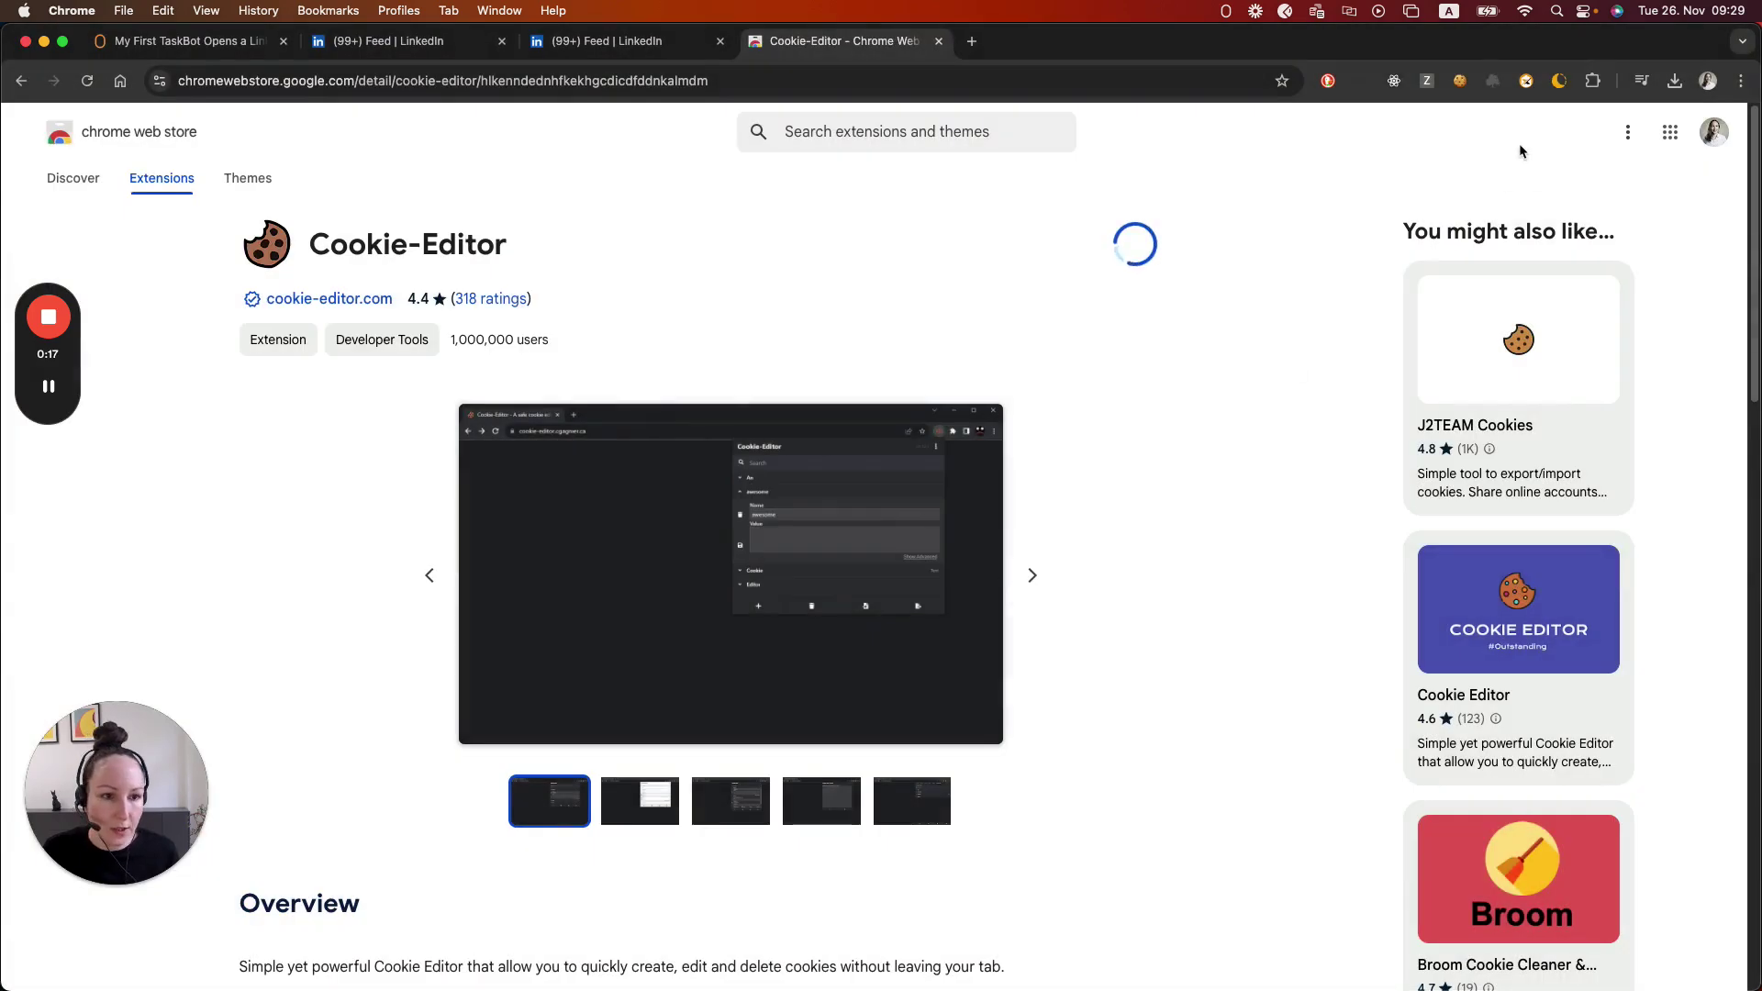
# Step: Pin Cookie-Editor to the toolbar and switch to the LinkedIn feed tab
pyautogui.click(1593, 81)
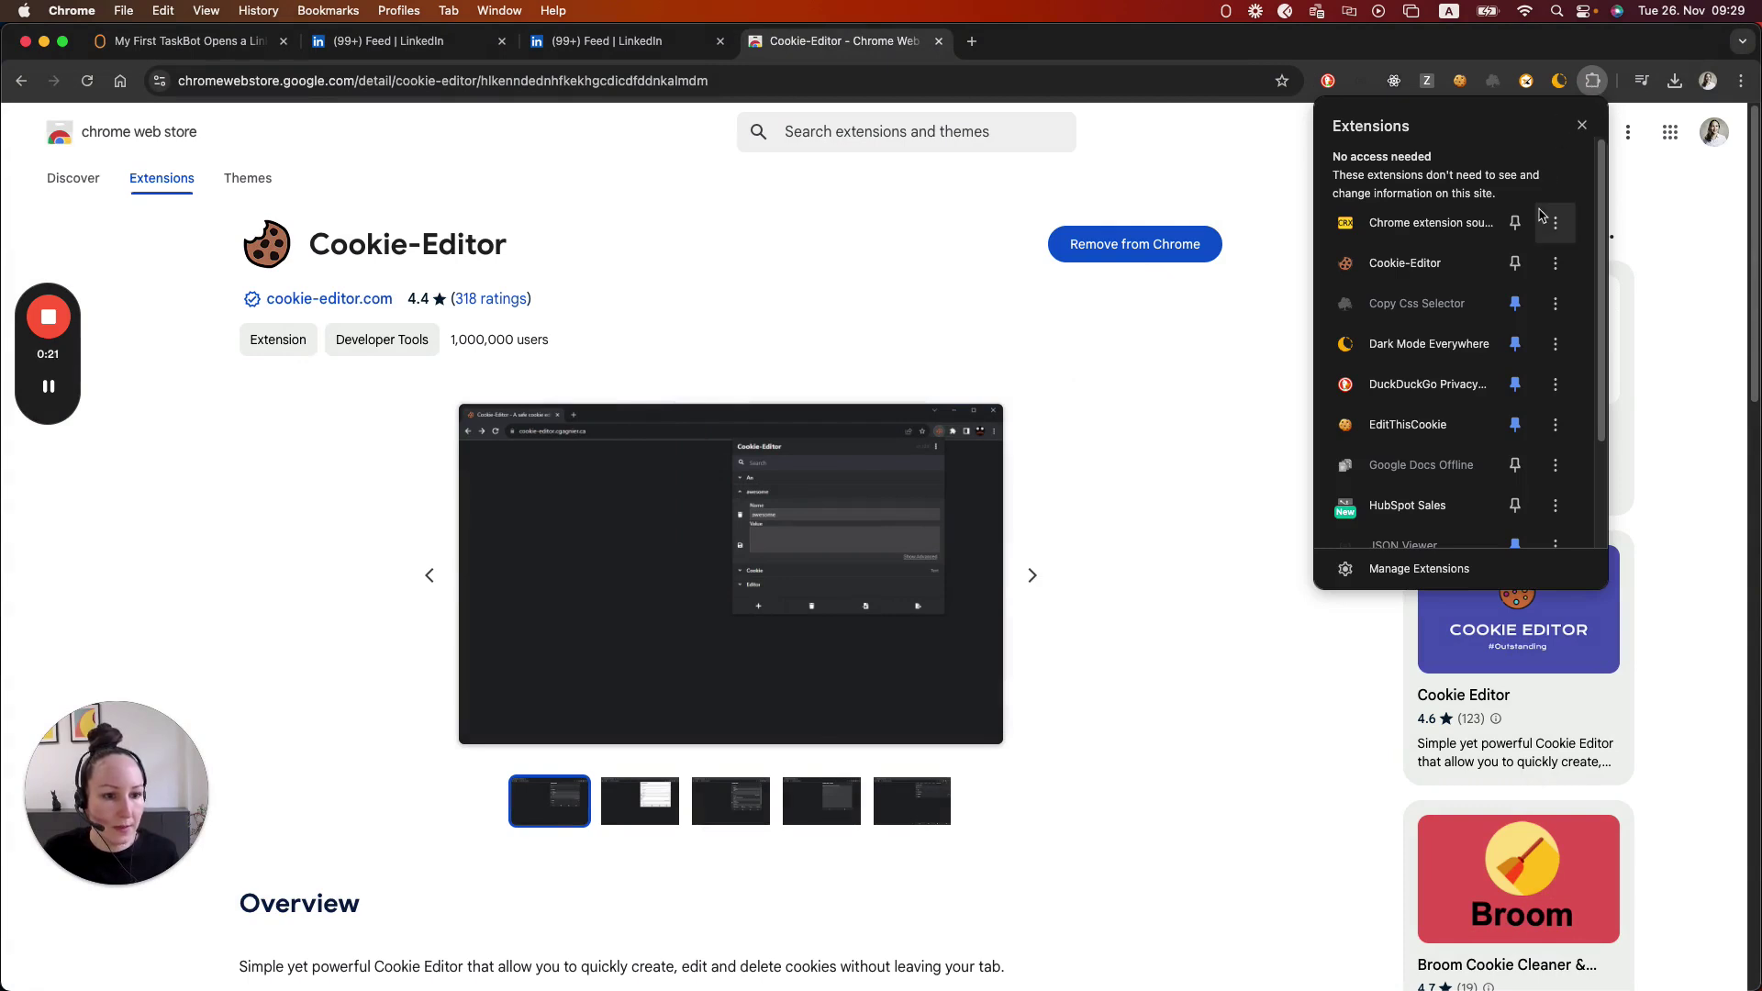
pyautogui.click(1515, 266)
pyautogui.click(1561, 88)
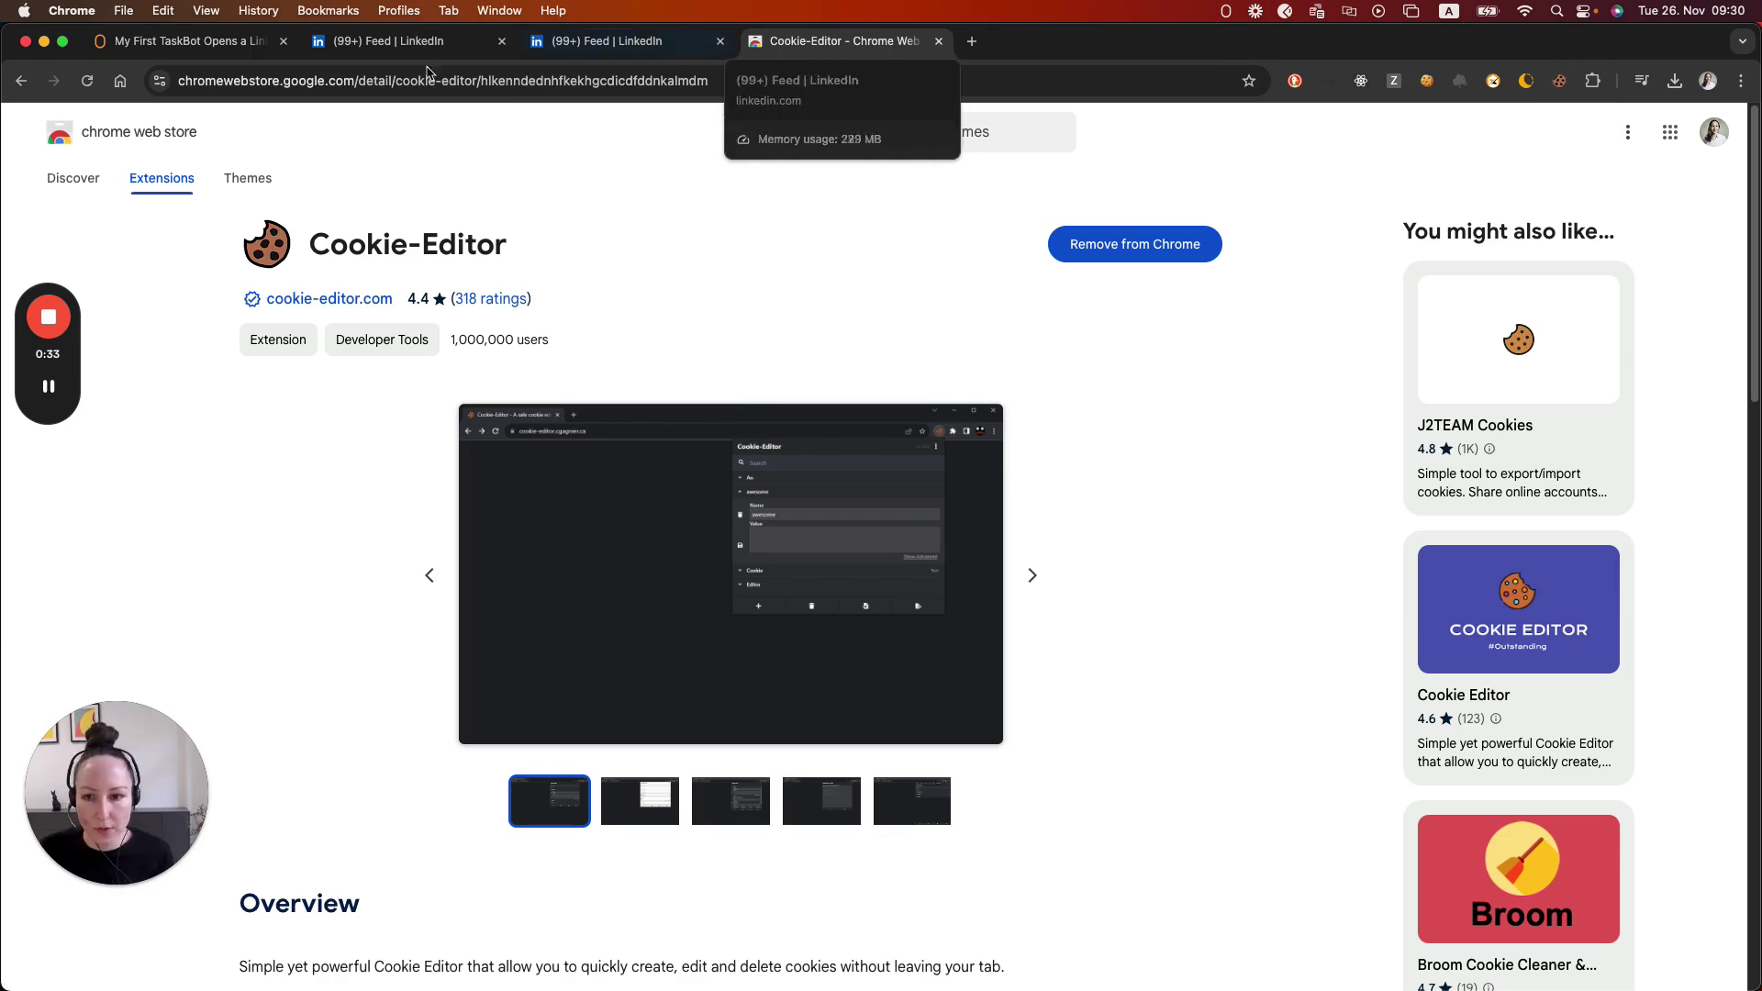
pyautogui.press('super+2')
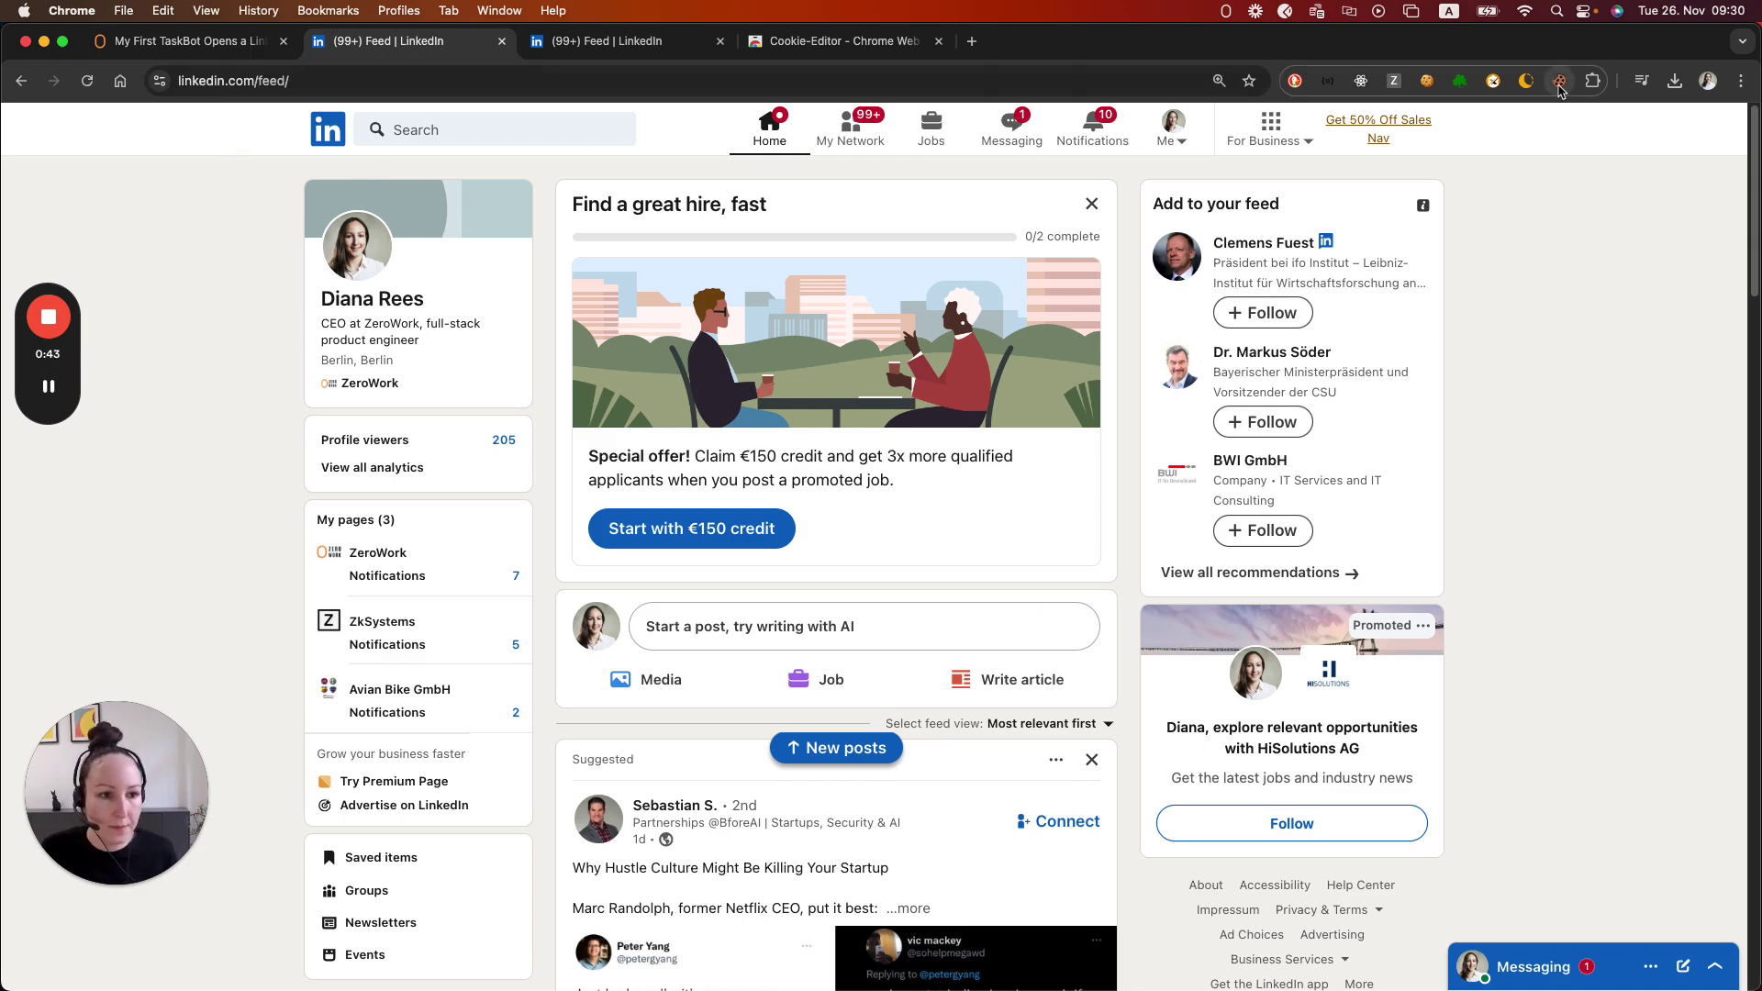
# Step: Grant Cookie-Editor permission to access cookies on all sites
pyautogui.click(1559, 82)
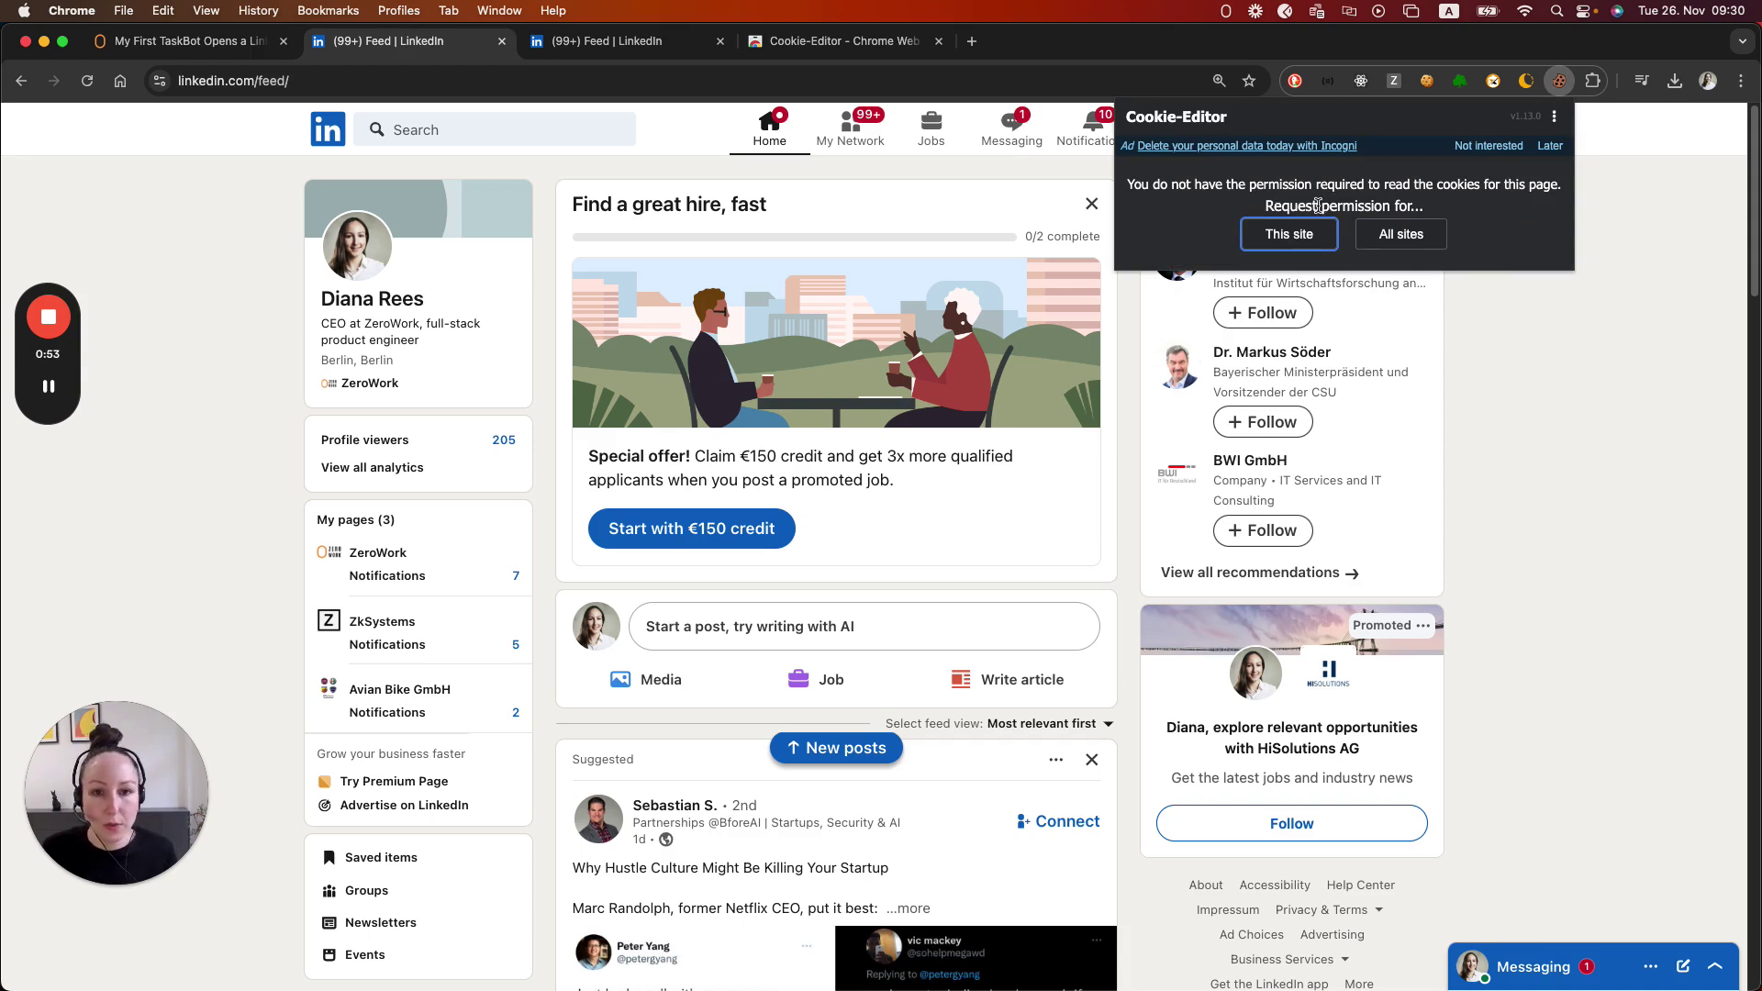
pyautogui.click(1394, 242)
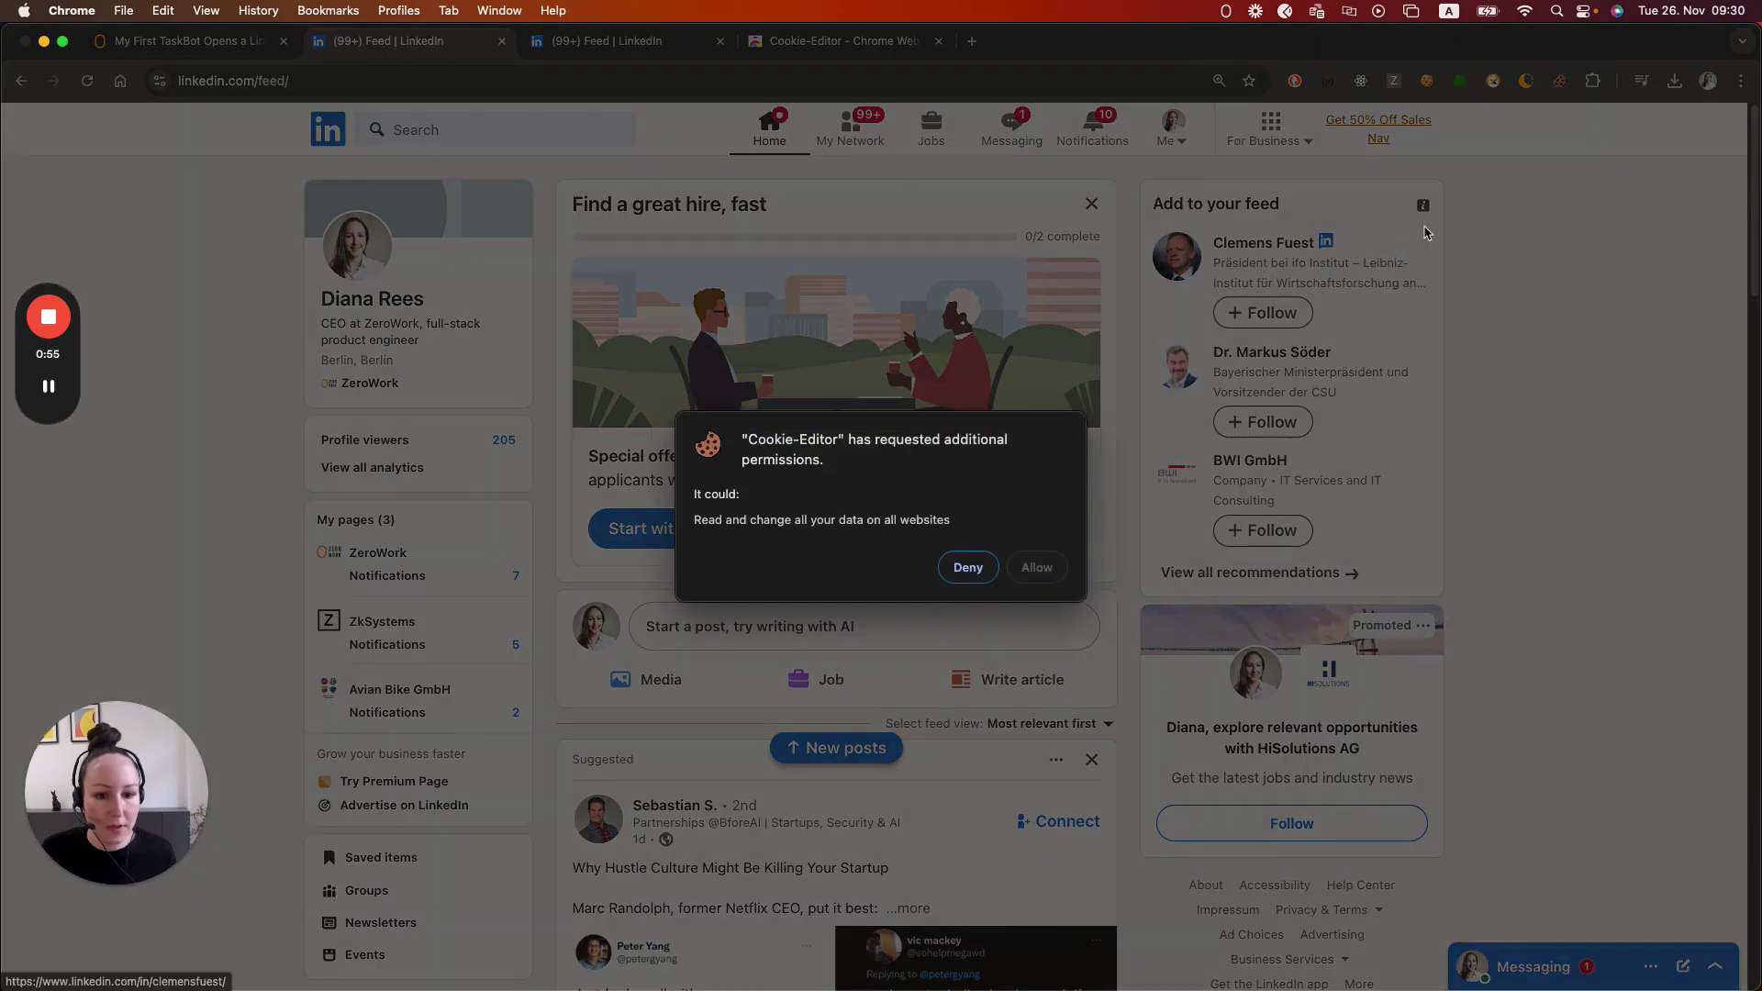
pyautogui.click(1038, 571)
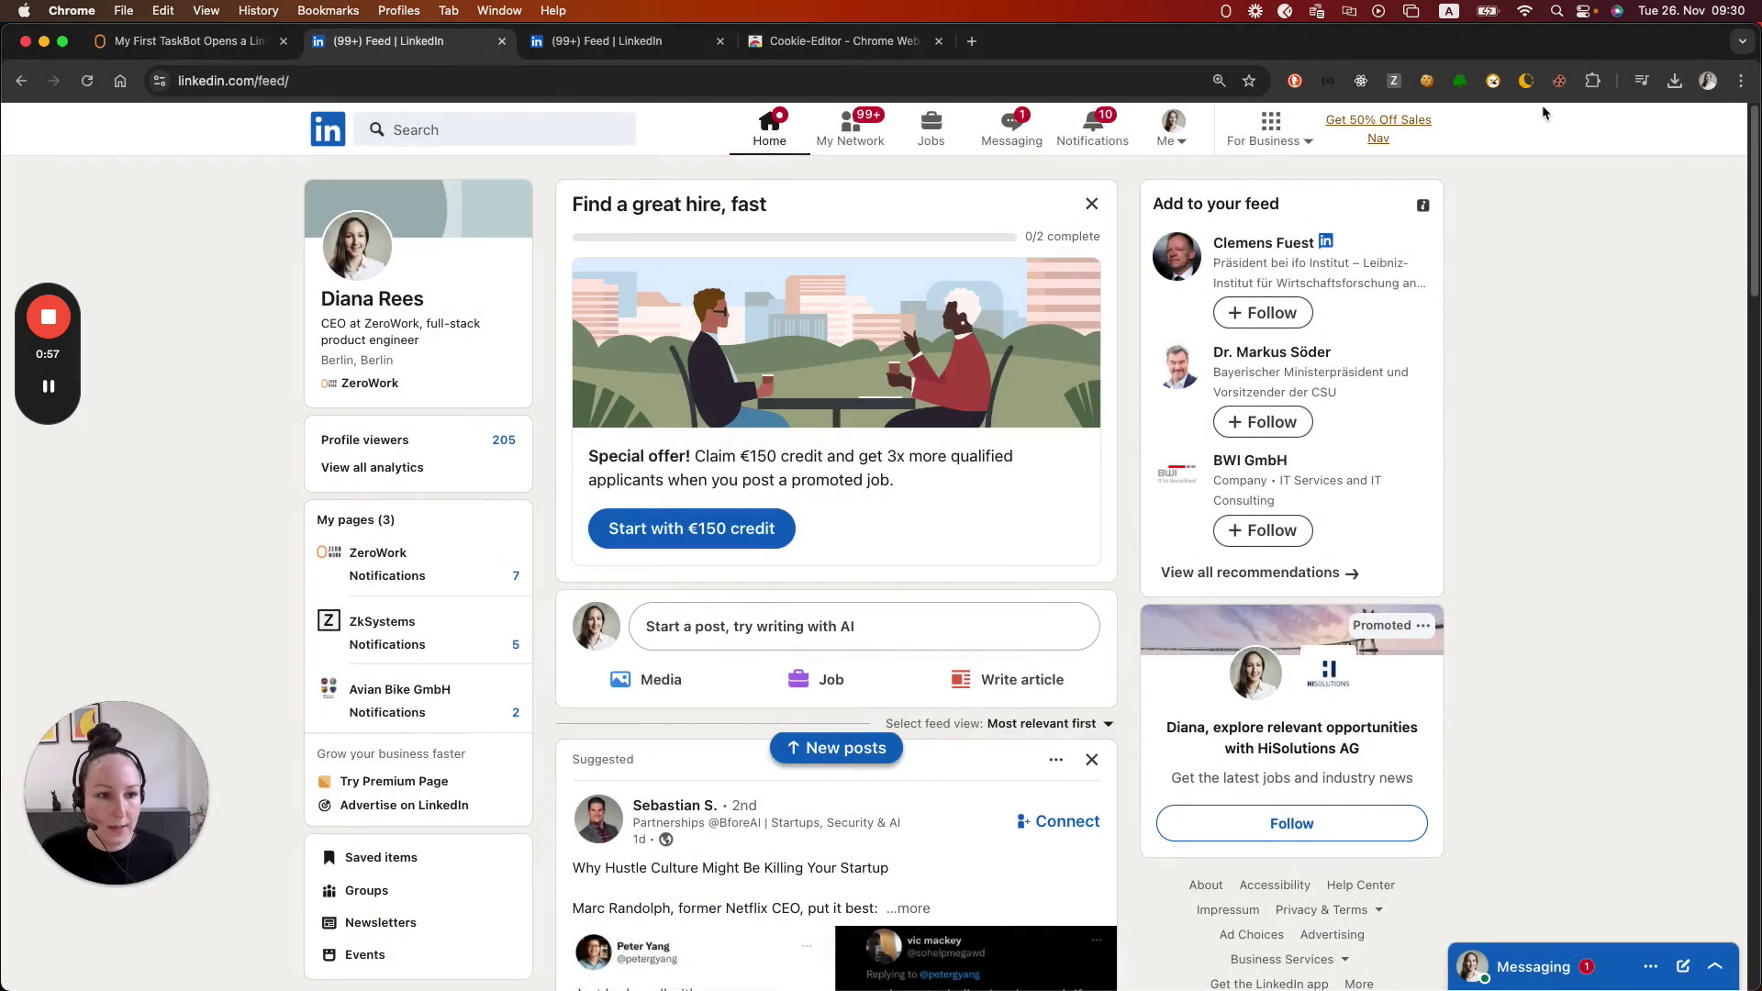
# Step: Export the LinkedIn cookies as JSON to the clipboard and go back to ZeroWork
pyautogui.click(1558, 84)
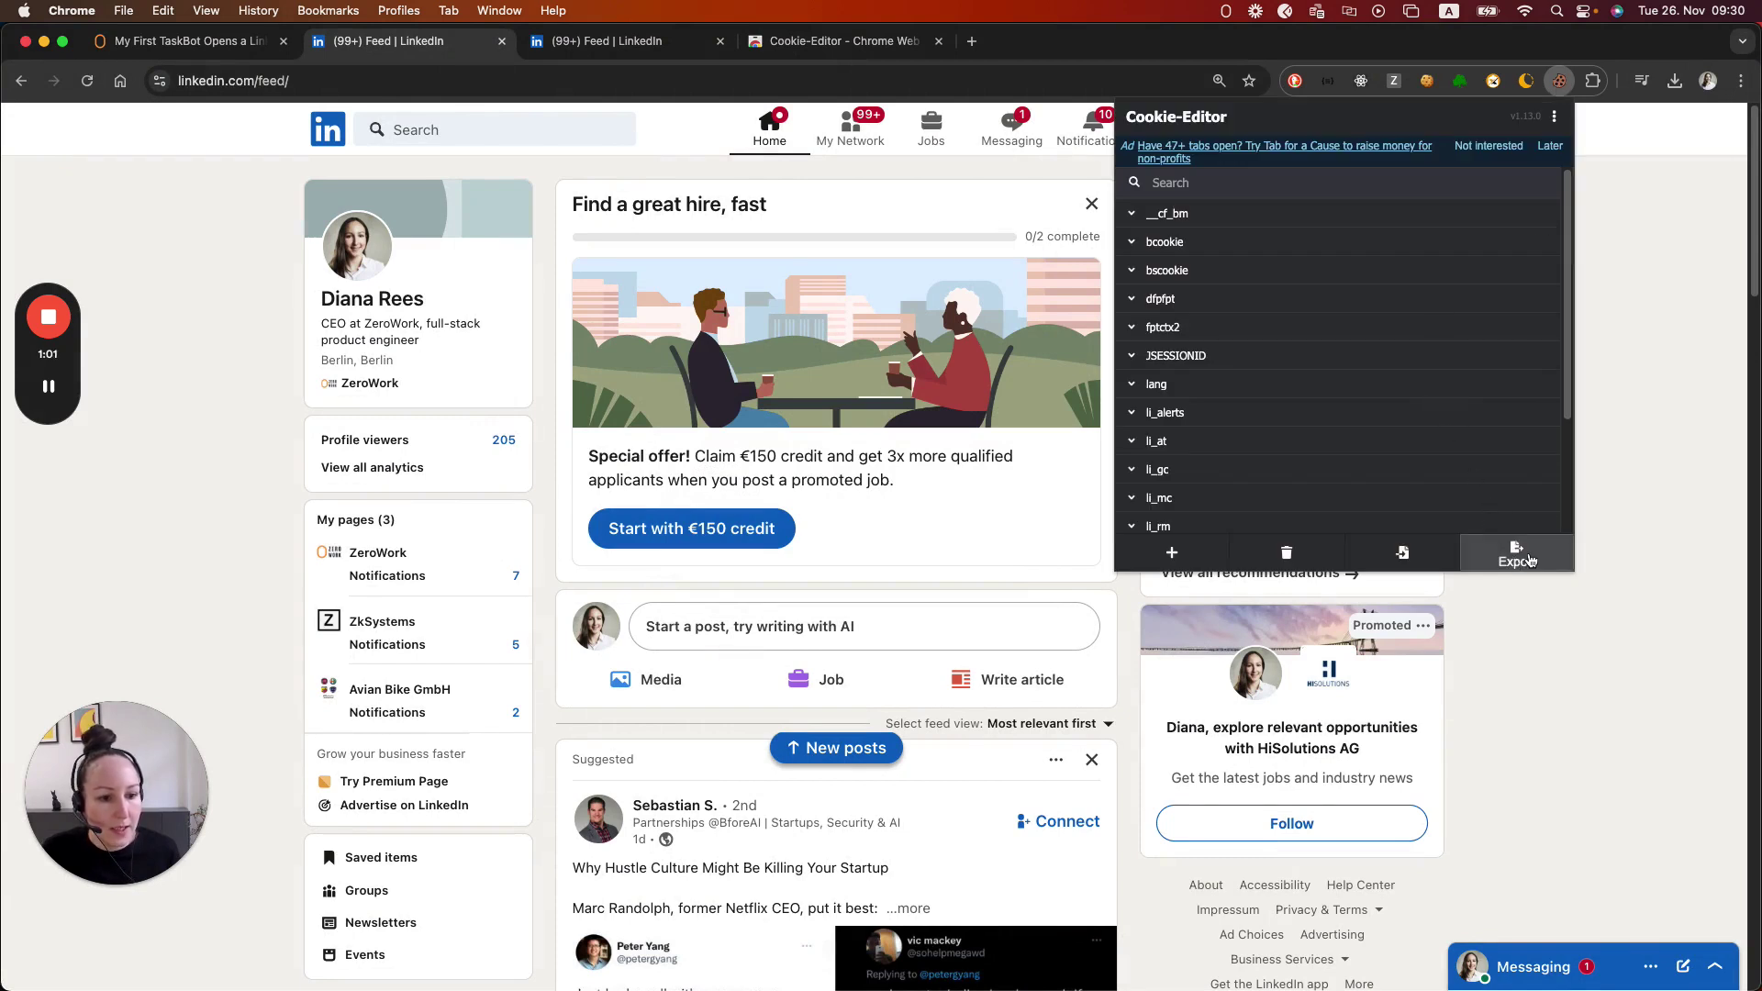
pyautogui.click(1521, 557)
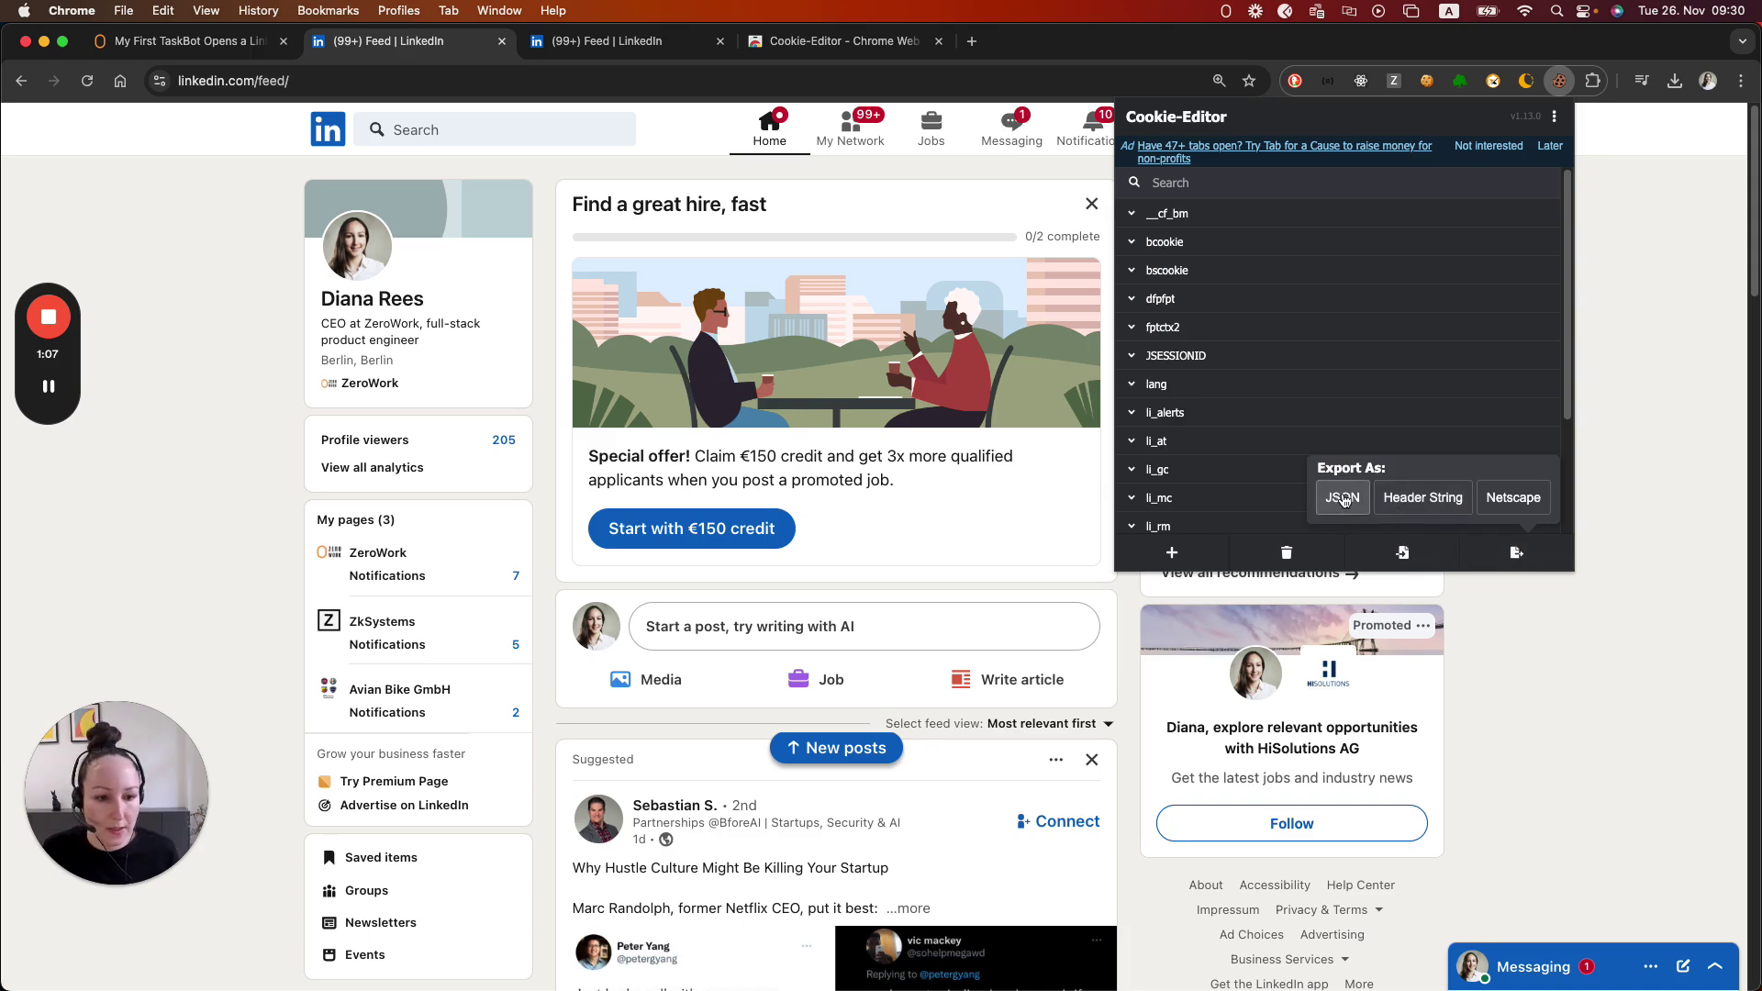
pyautogui.click(1346, 500)
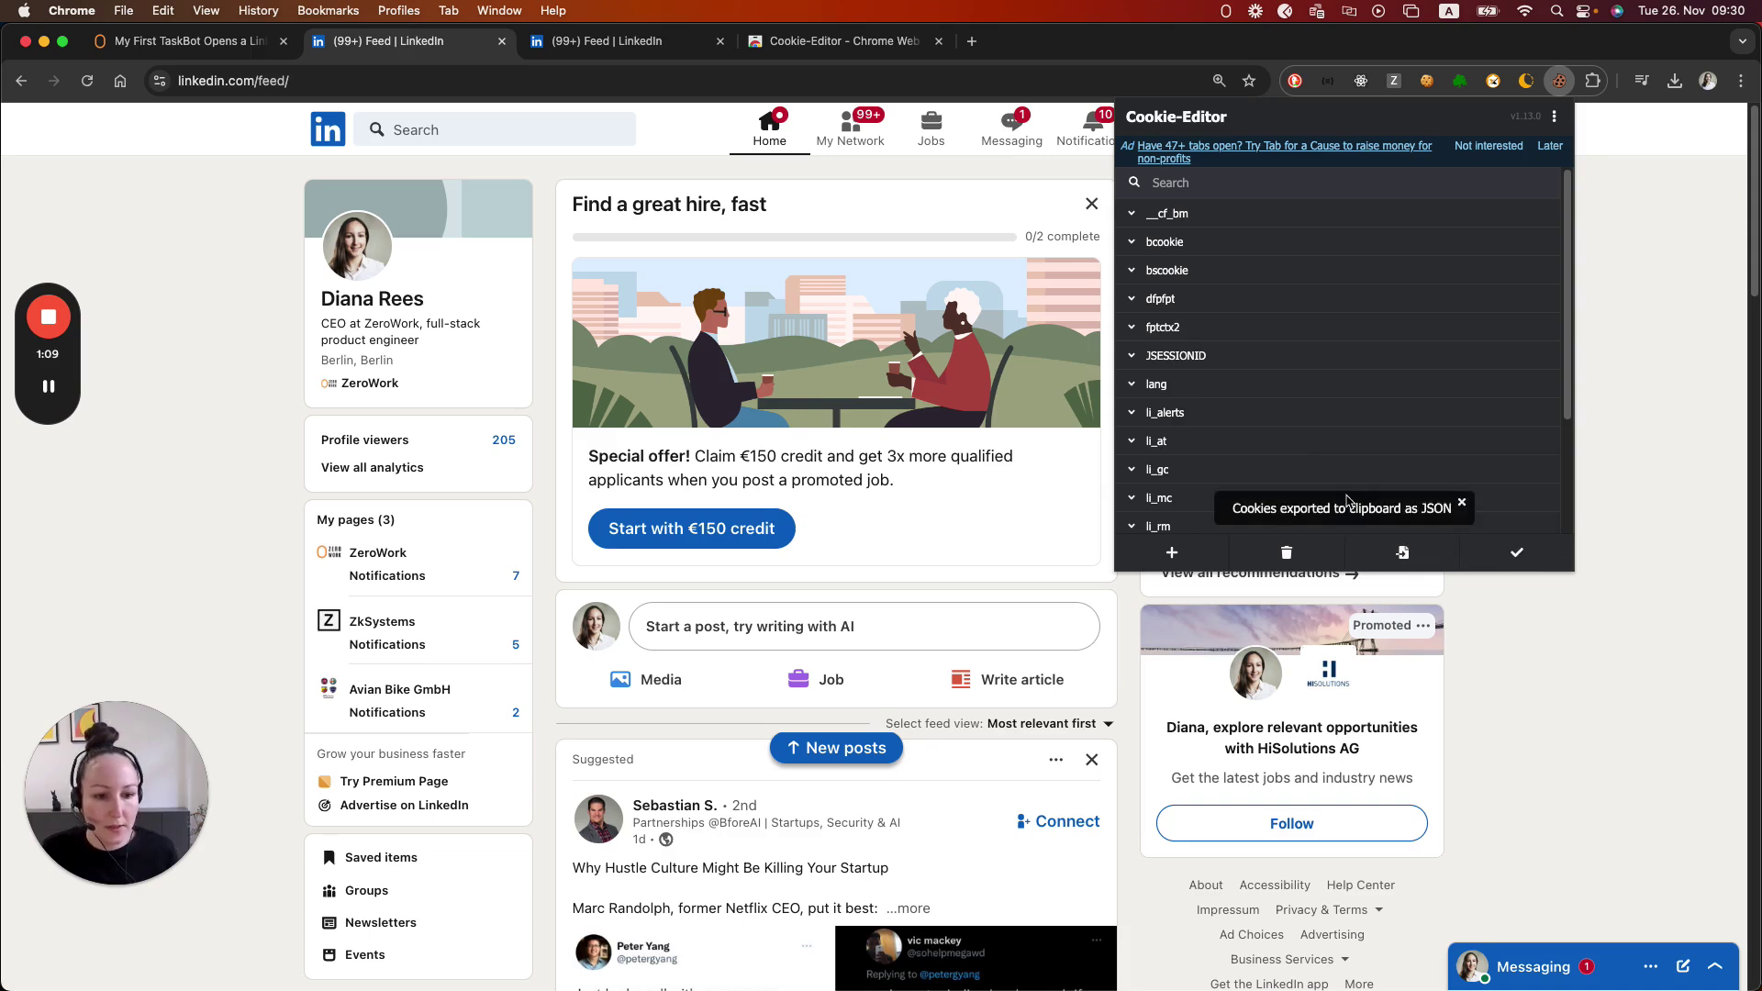
pyautogui.click(180, 46)
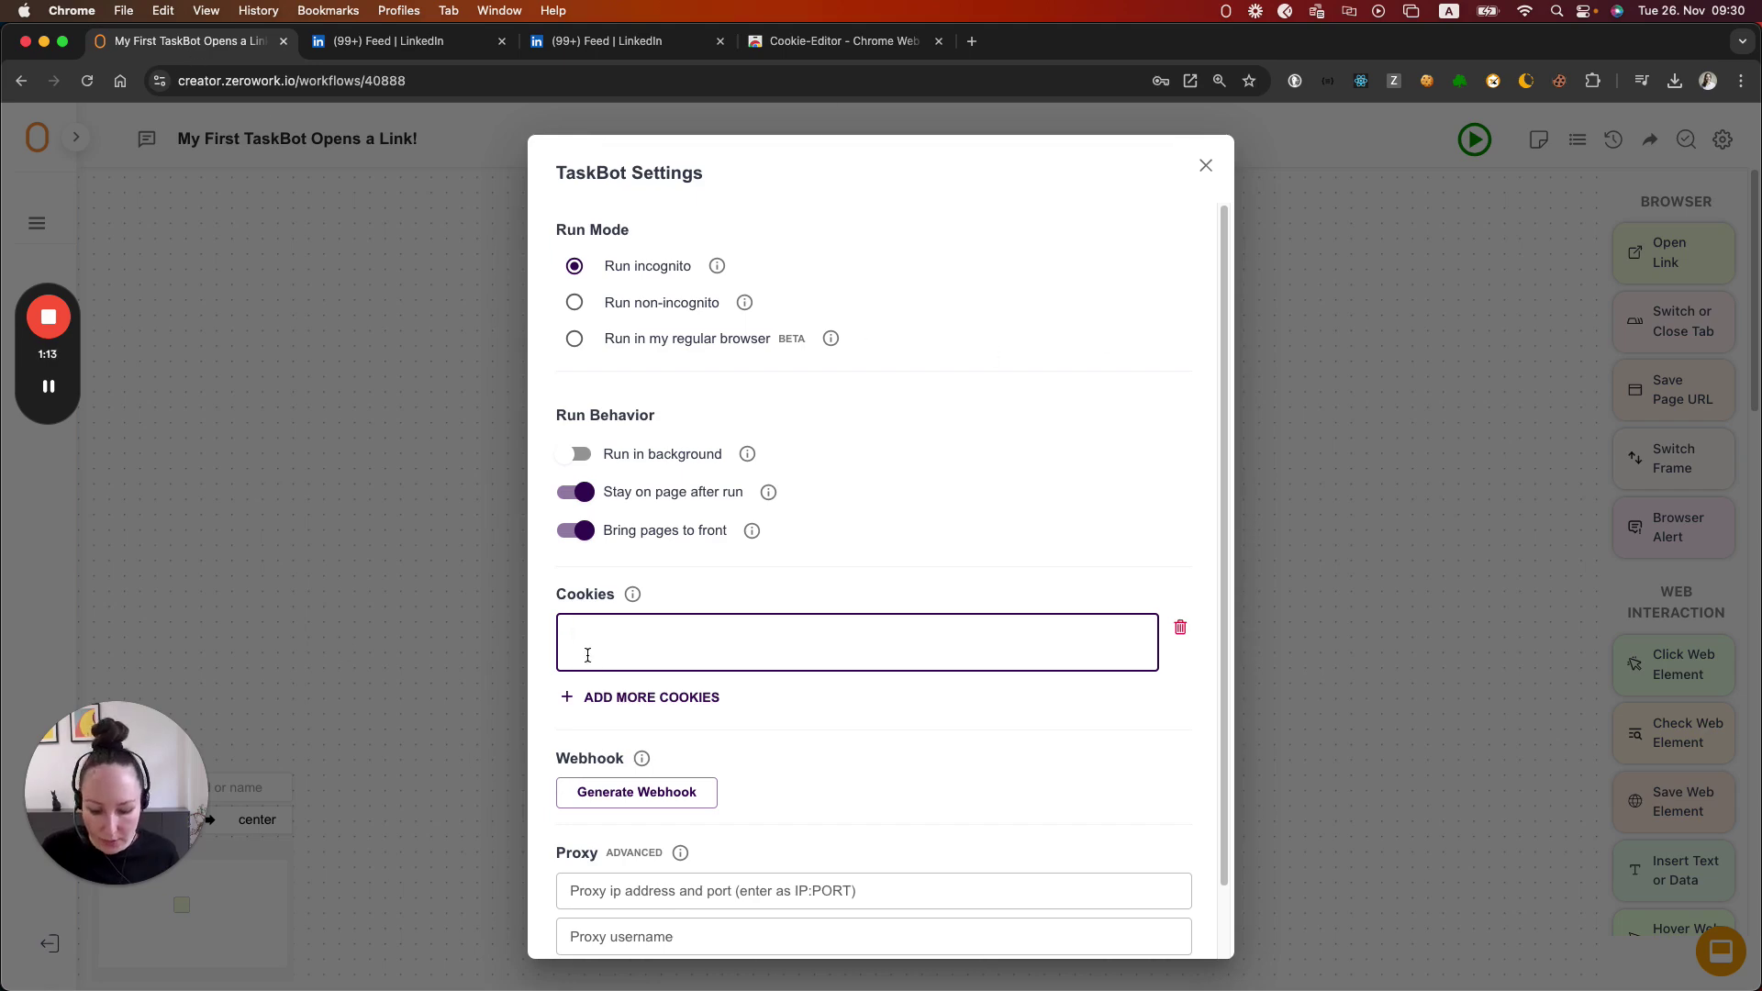
# Step: Paste the LinkedIn cookie JSON into the Cookies field, then add and delete an extra cookie box
pyautogui.press('super+v')
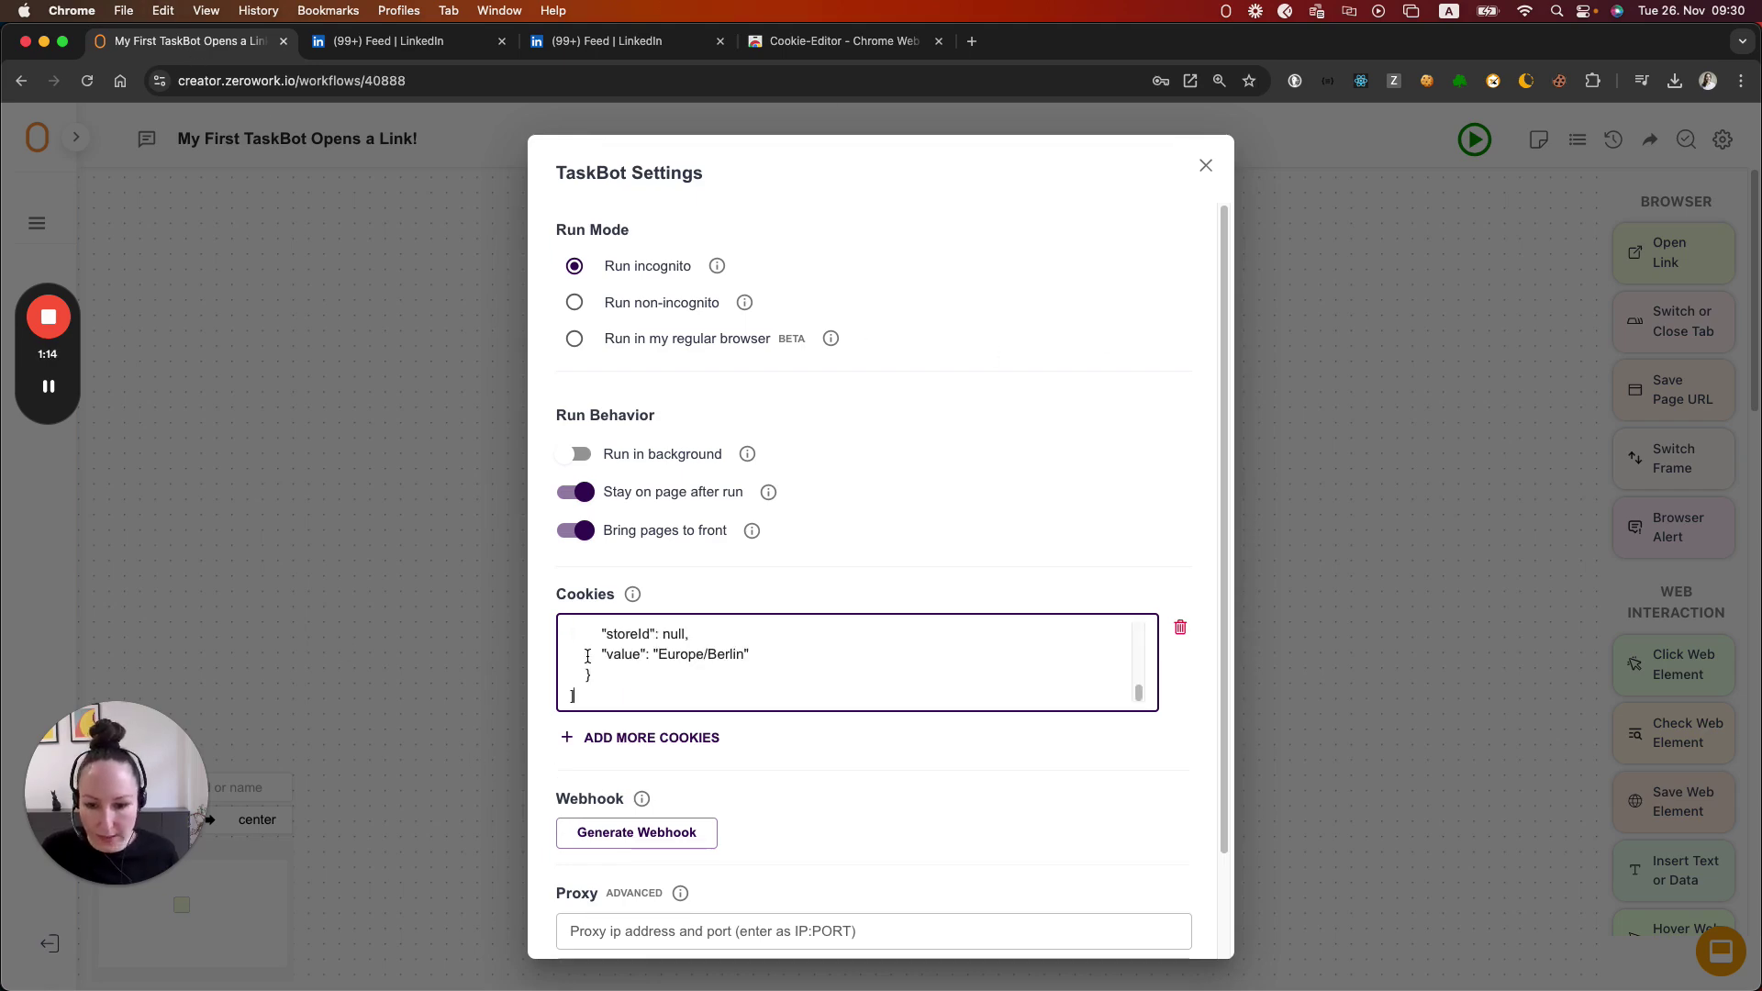
pyautogui.click(961, 558)
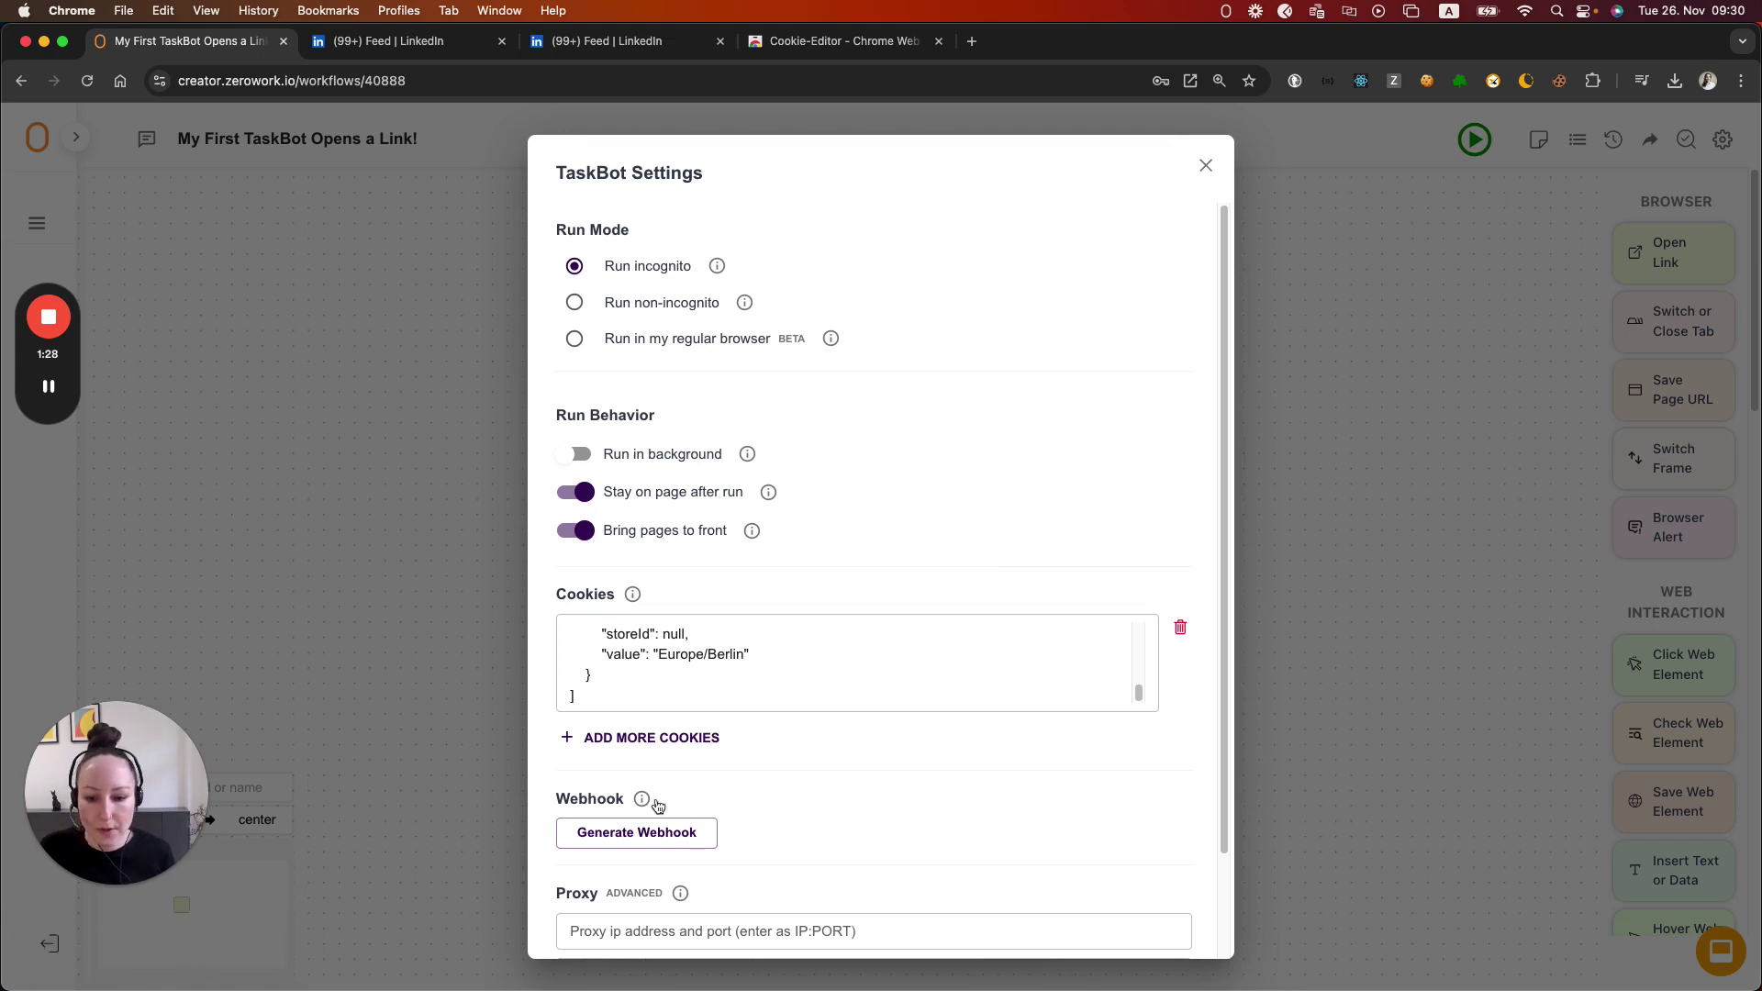
pyautogui.click(637, 737)
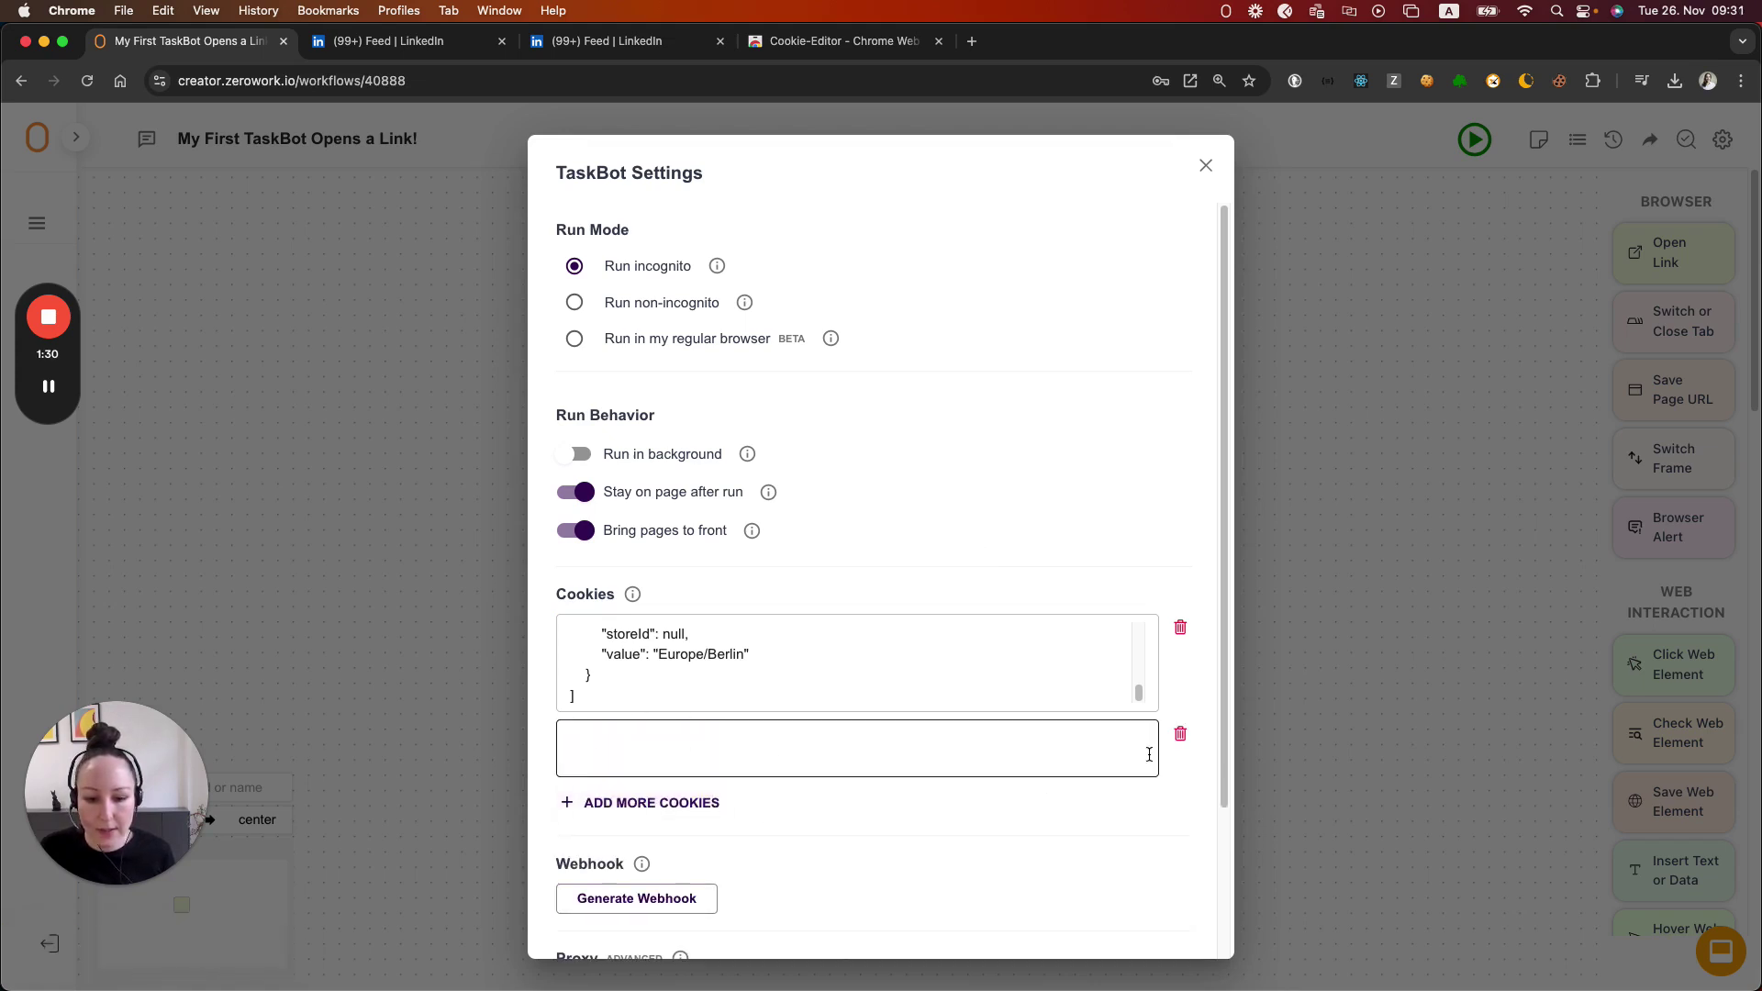
pyautogui.click(1181, 734)
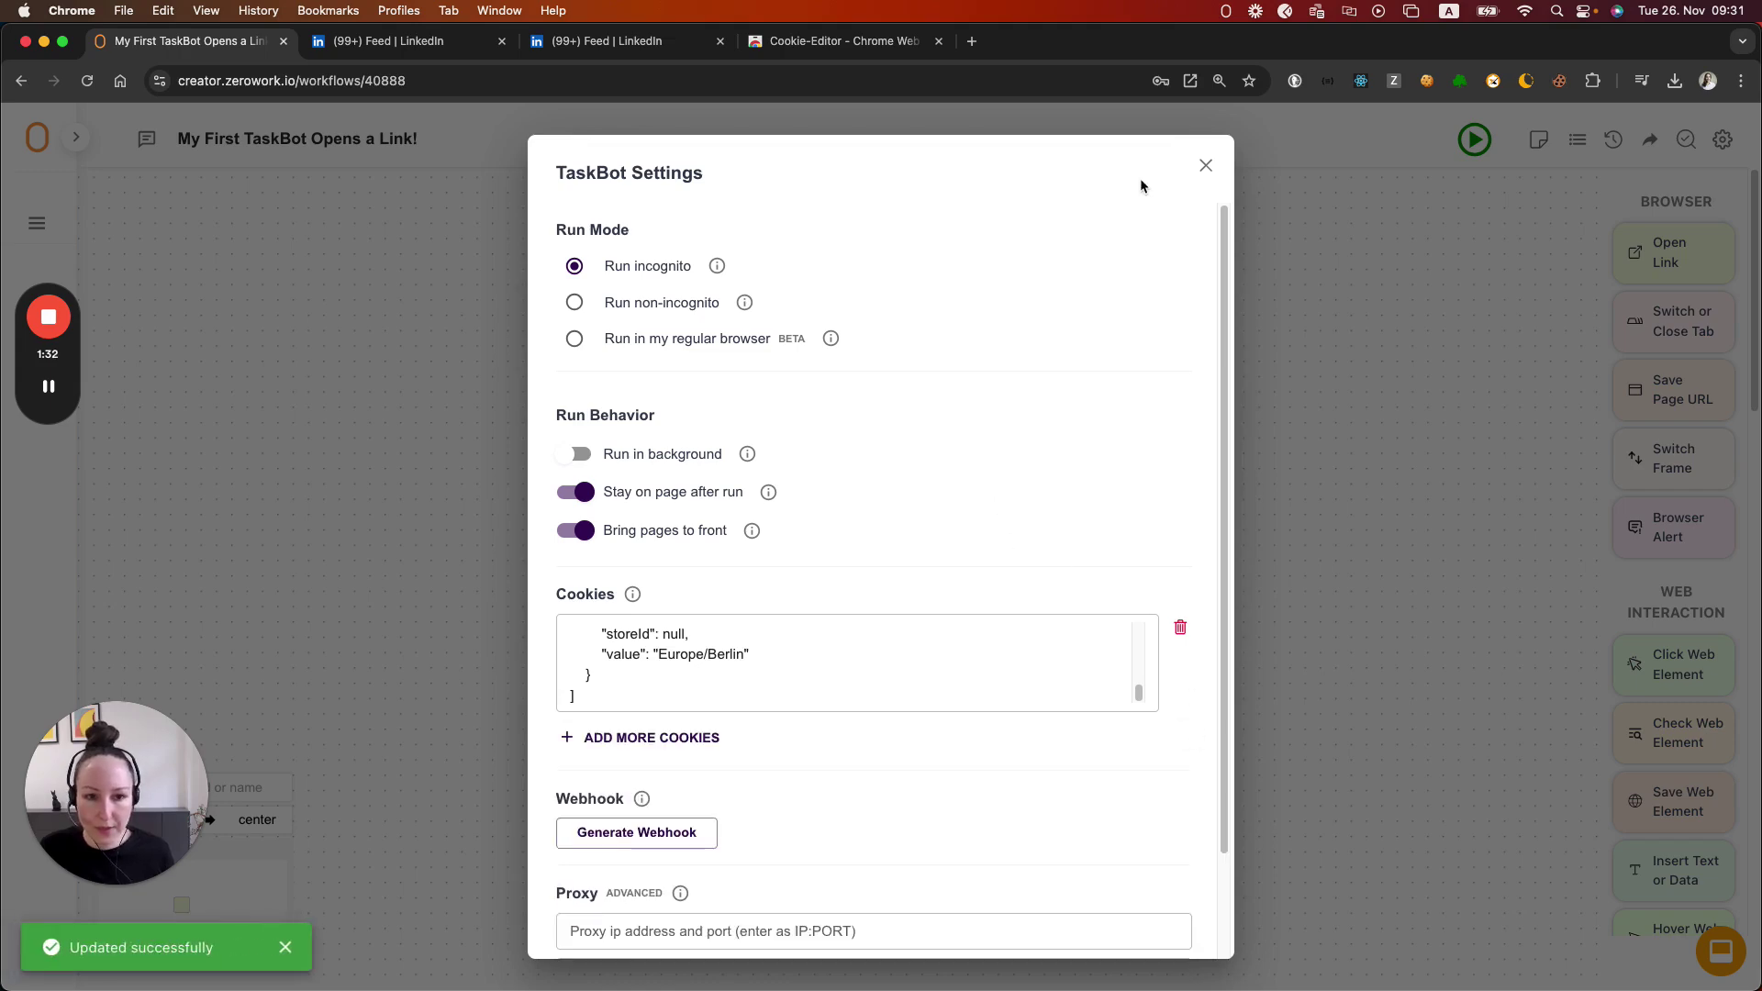
# Step: Close the TaskBot settings and run the bot to open LinkedIn logged in via cookies in incognito
pyautogui.click(1206, 165)
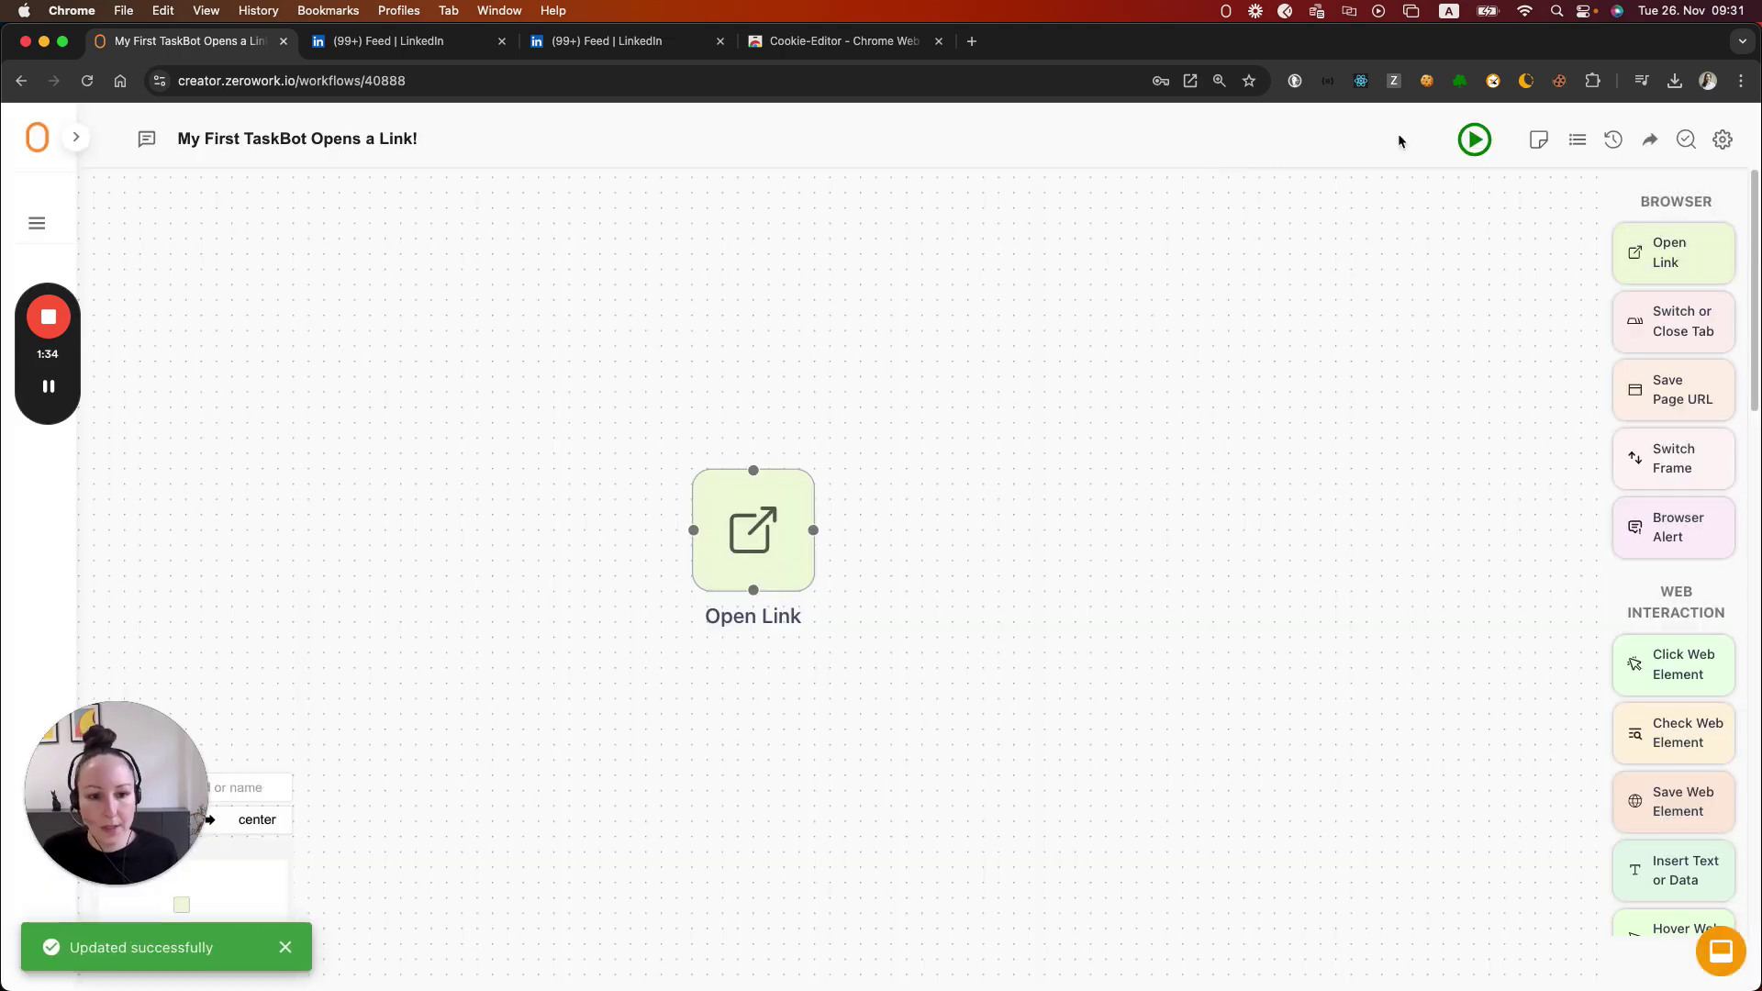
pyautogui.click(1473, 140)
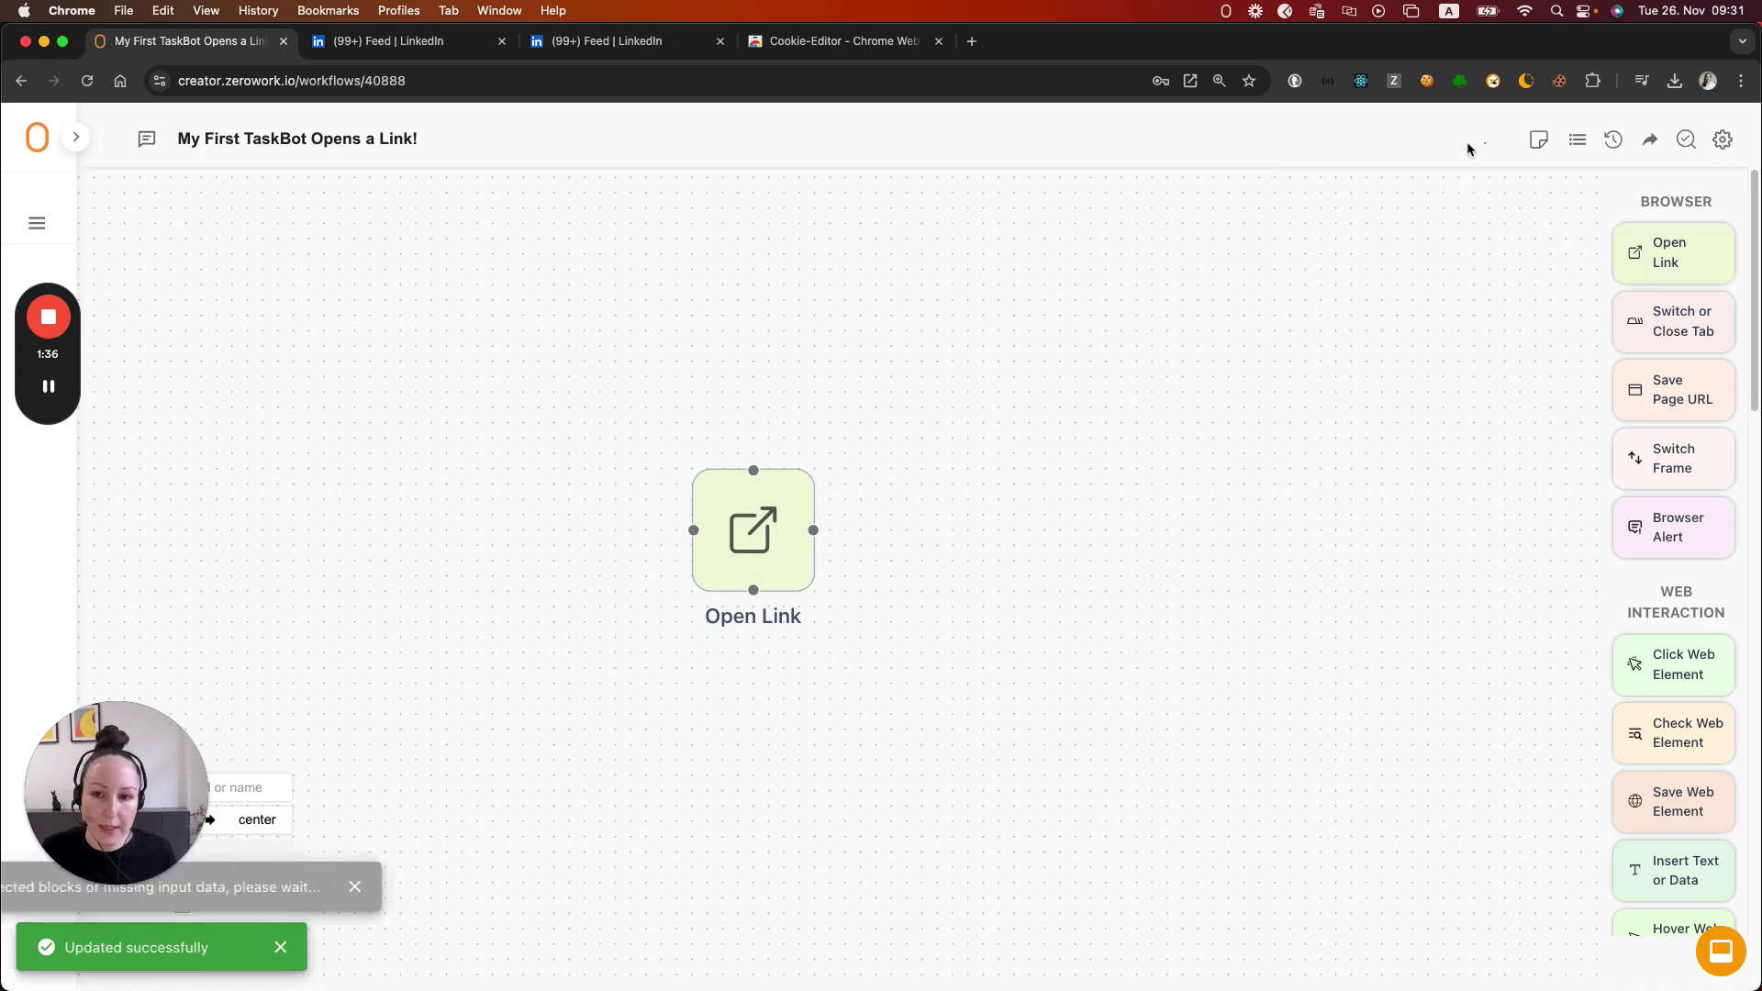